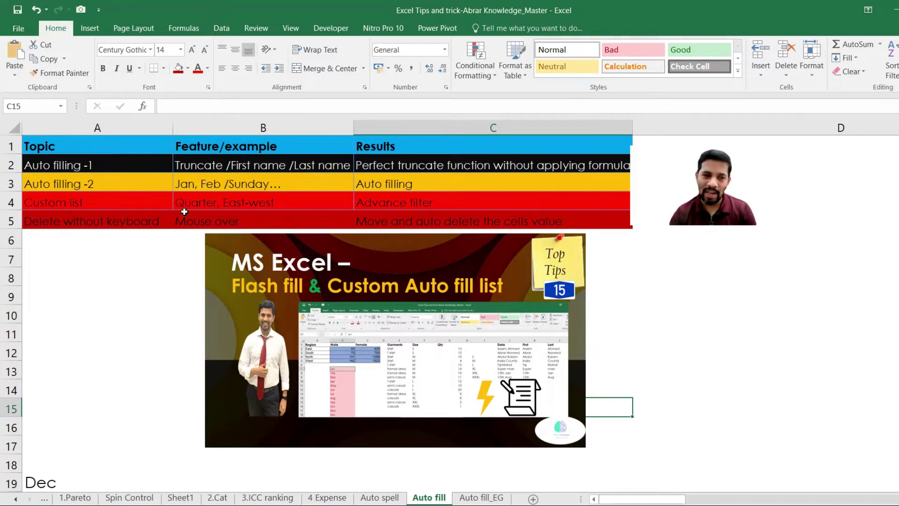
- Select the 'Delete without keyboard' topic cell on the Auto fill sheet
{"action": "left_click", "coordinate": [160, 224]}
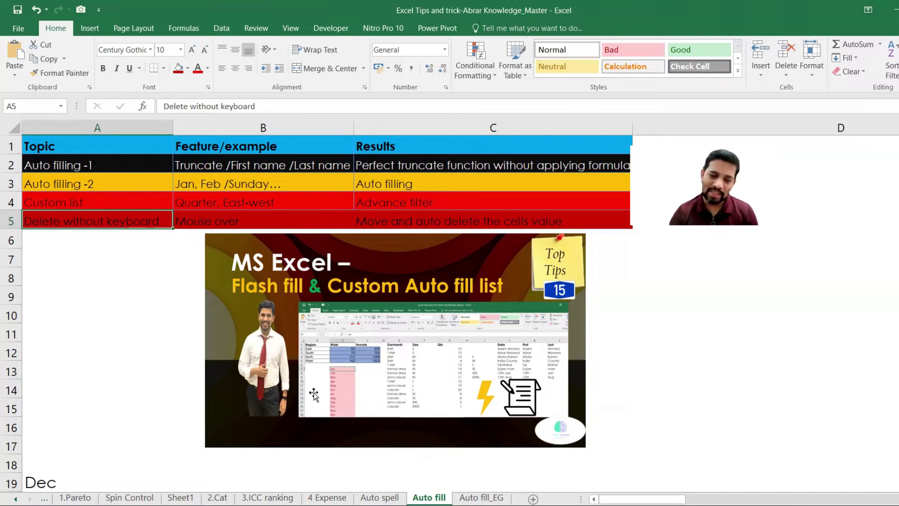
- On Auto fill_EG, clear B7:B18 and fill column A from Jan down to Dec
{"action": "left_click", "coordinate": [480, 499]}
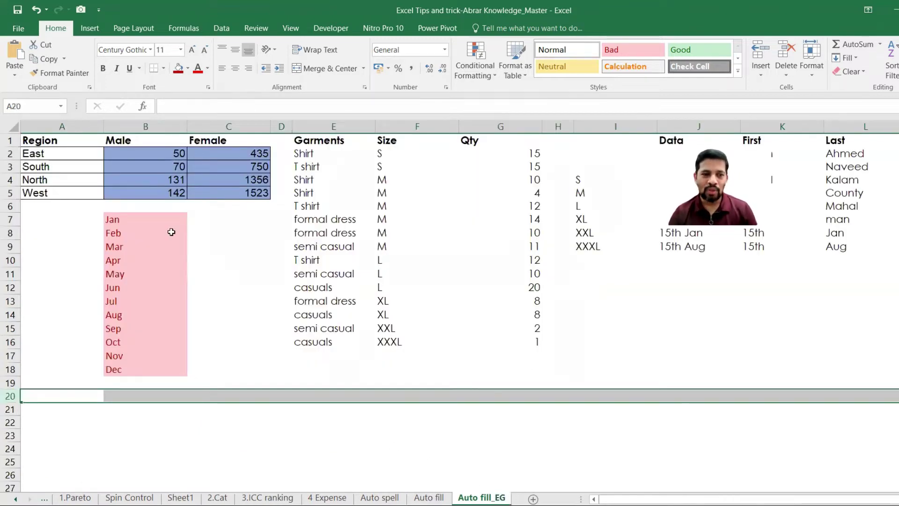
{"action": "left_click_drag", "start_coordinate": [165, 223], "coordinate": [184, 369]}
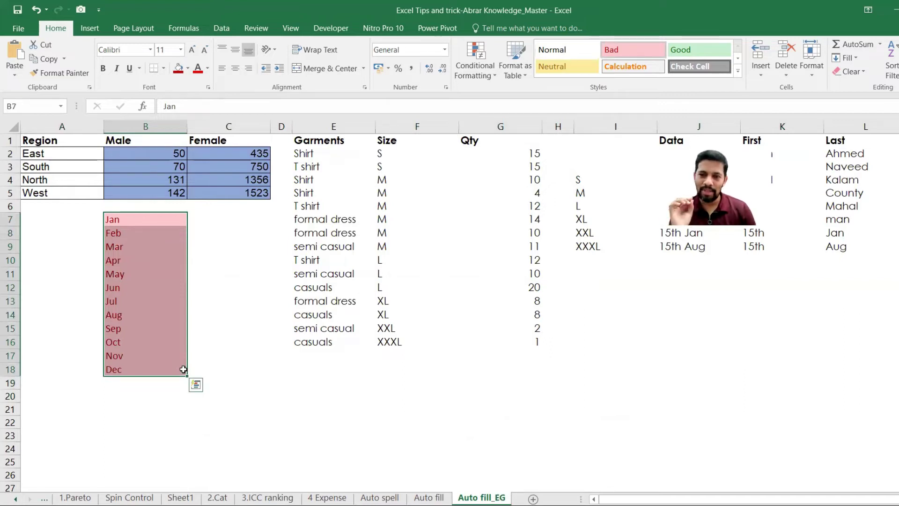
{"action": "key", "text": "Delete"}
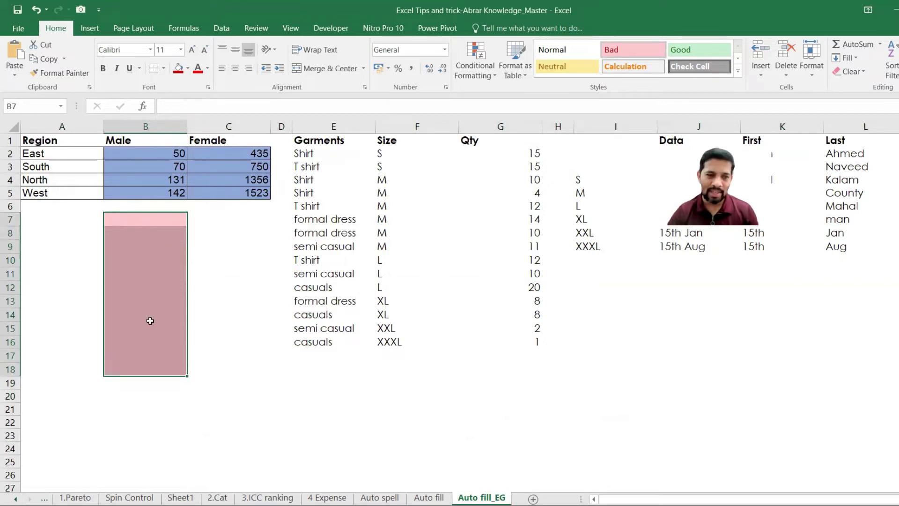
{"action": "left_click", "coordinate": [88, 218]}
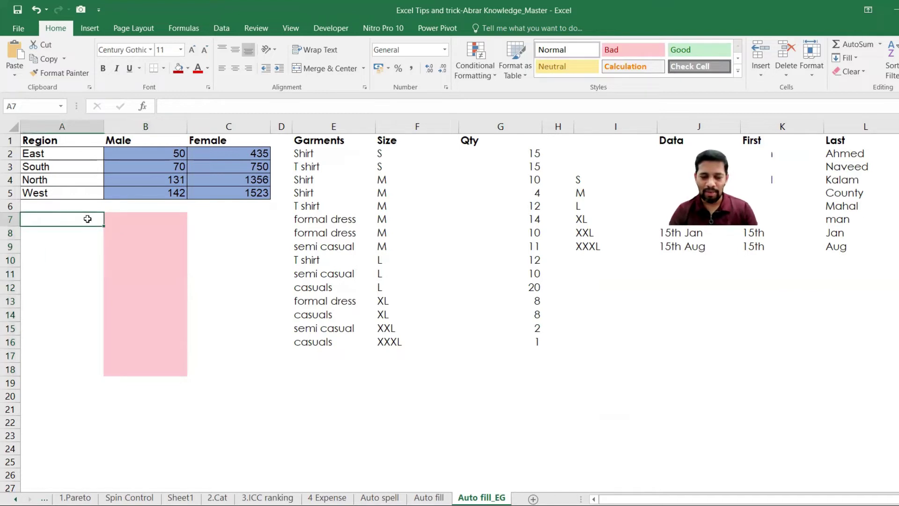
{"action": "type", "text": "Jan"}
{"action": "key", "text": "Return"}
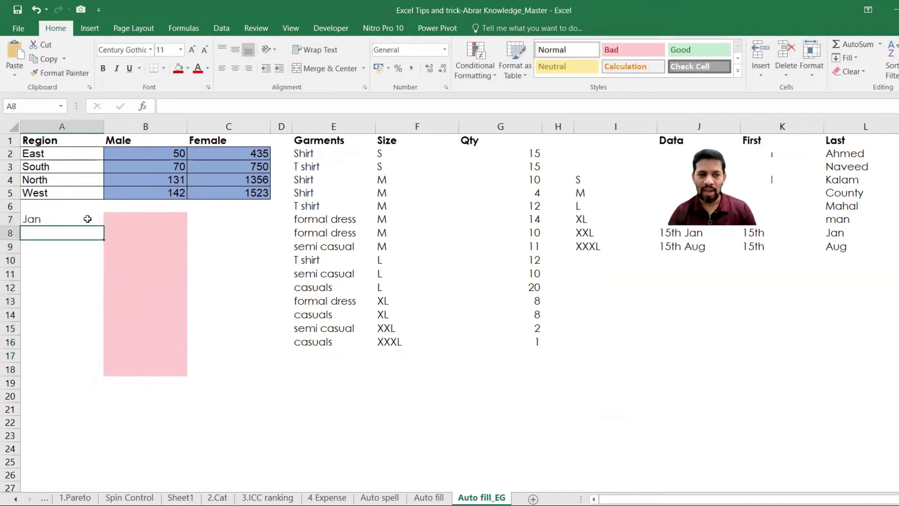
{"action": "left_click", "coordinate": [88, 219]}
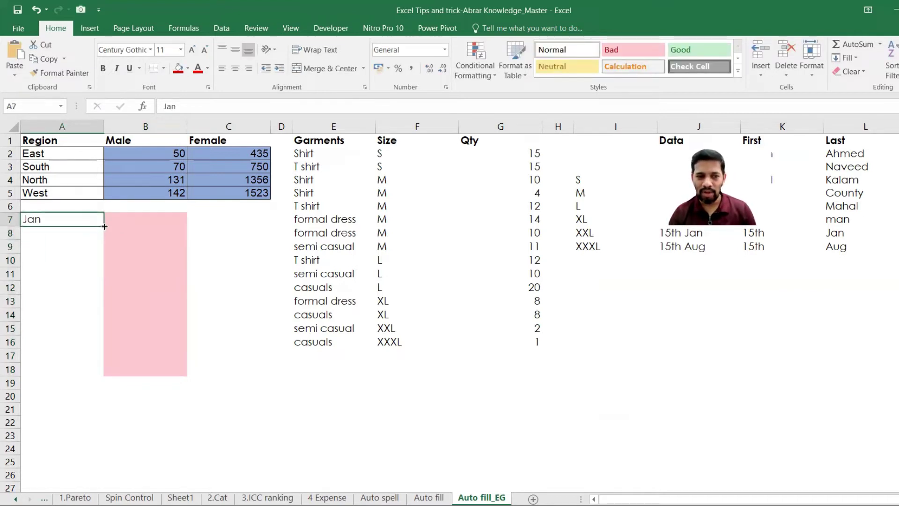
{"action": "left_click_drag", "start_coordinate": [104, 226], "coordinate": [98, 381]}
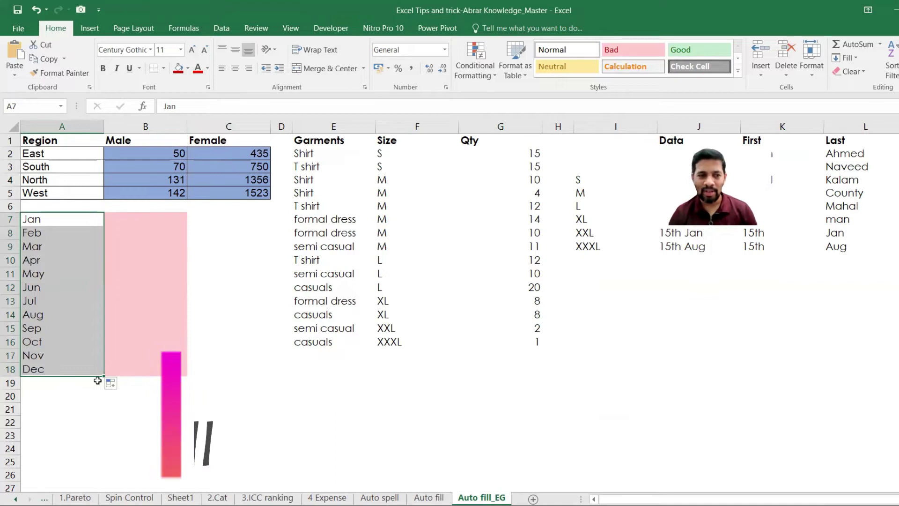
- Type January in B7 and fill it down to December
{"action": "left_click", "coordinate": [139, 219]}
{"action": "type", "text": "January"}
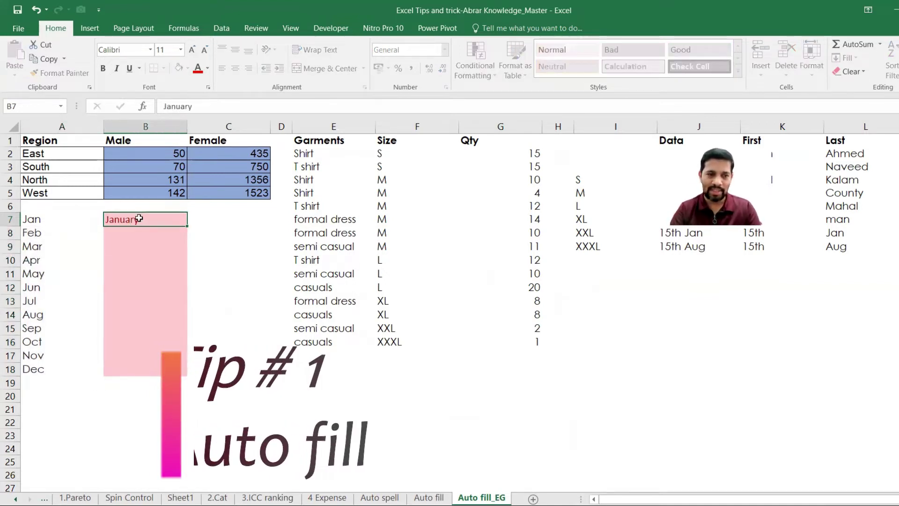
{"action": "key", "text": "Return"}
{"action": "left_click", "coordinate": [178, 220]}
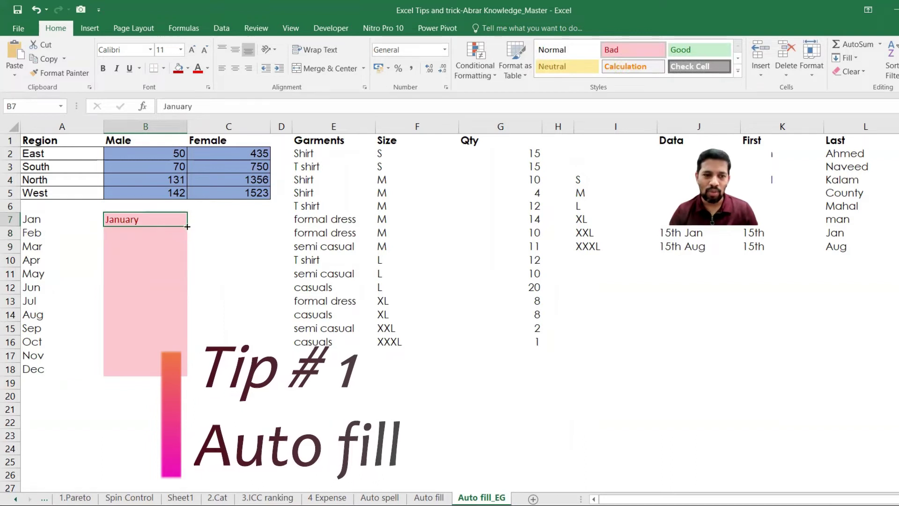
{"action": "left_click_drag", "start_coordinate": [187, 229], "coordinate": [184, 379]}
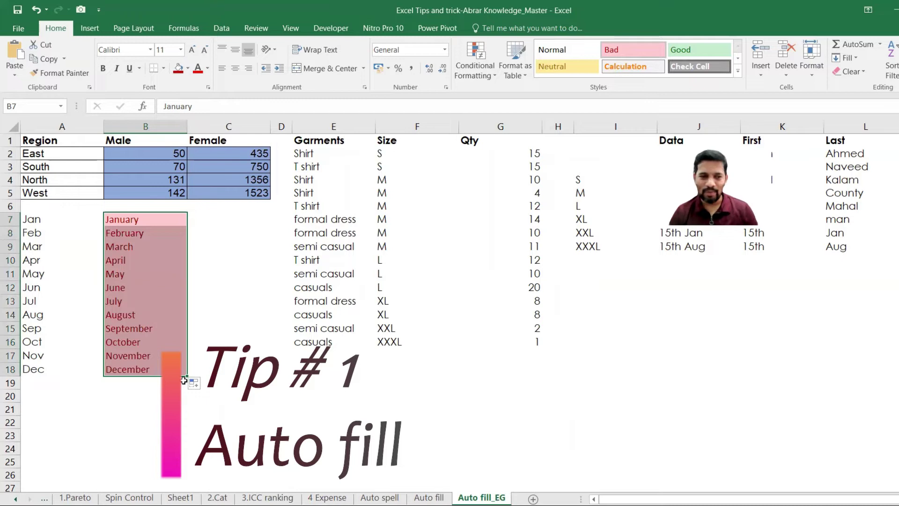
- Type Sunday in C7 and fill the weekdays down to Saturday in C13
{"action": "left_click", "coordinate": [212, 218]}
{"action": "type", "text": "S"}
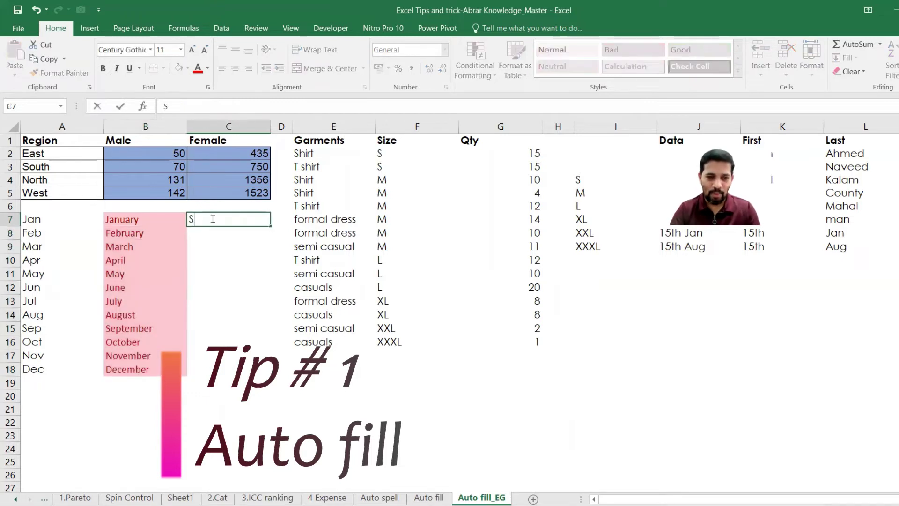
{"action": "type", "text": "unday"}
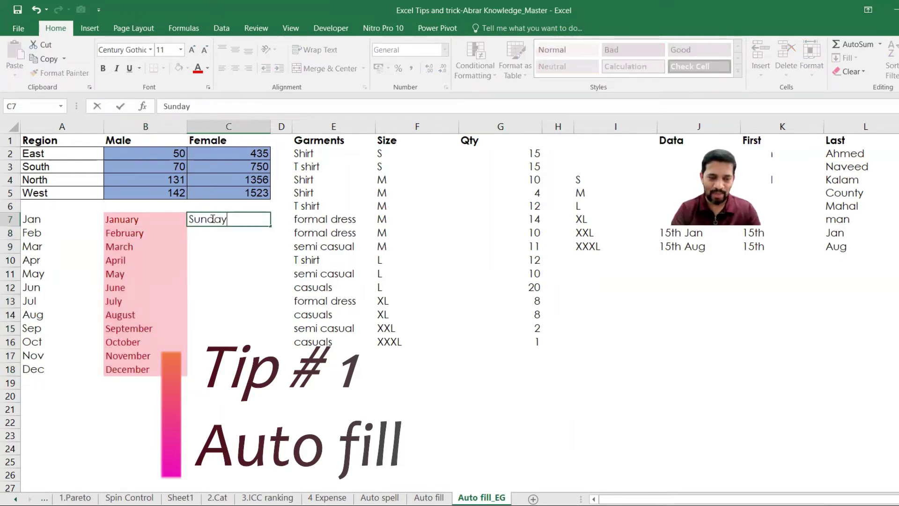
{"action": "key", "text": "Return"}
{"action": "left_click", "coordinate": [234, 221]}
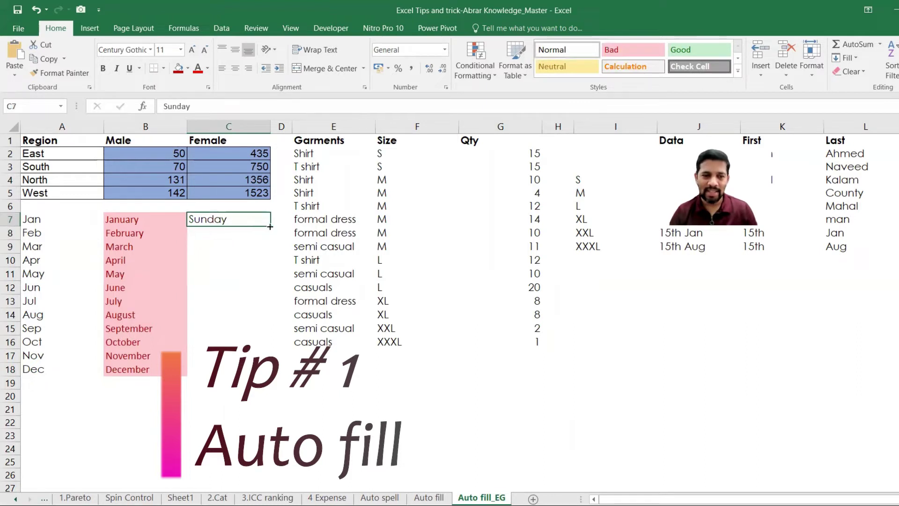
{"action": "left_click_drag", "start_coordinate": [270, 226], "coordinate": [267, 307]}
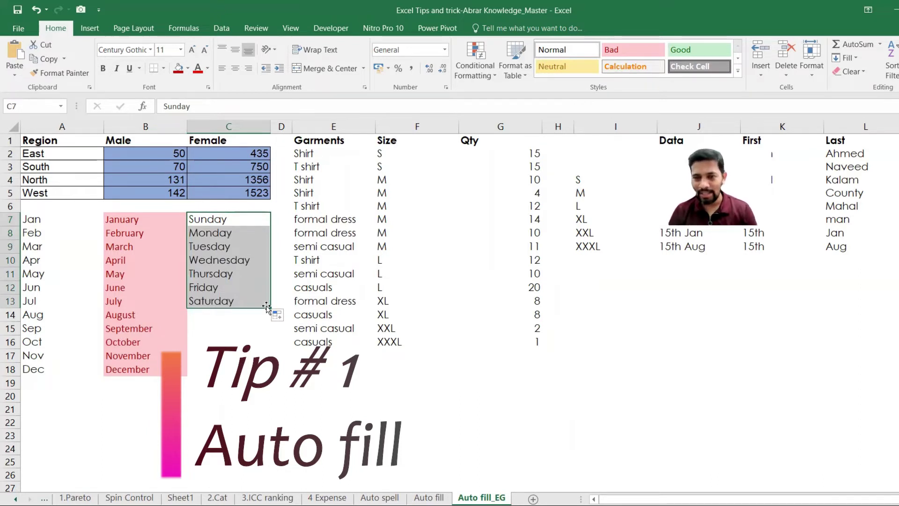
- Enter 1 and 2 in D7:D8, widen column D, and fill the series to D19
{"action": "left_click", "coordinate": [284, 219]}
{"action": "type", "text": "1"}
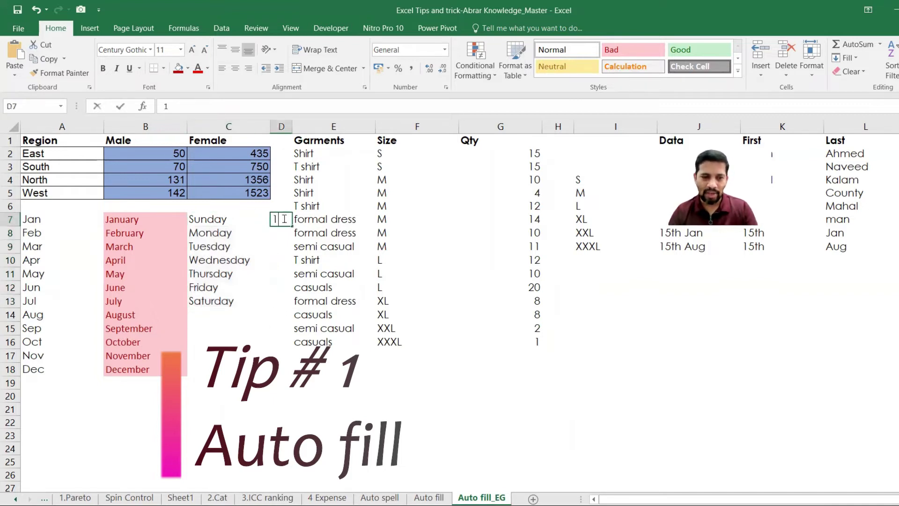
{"action": "key", "text": "Return"}
{"action": "type", "text": "2"}
{"action": "key", "text": "Return"}
{"action": "left_click_drag", "start_coordinate": [283, 219], "coordinate": [283, 232]}
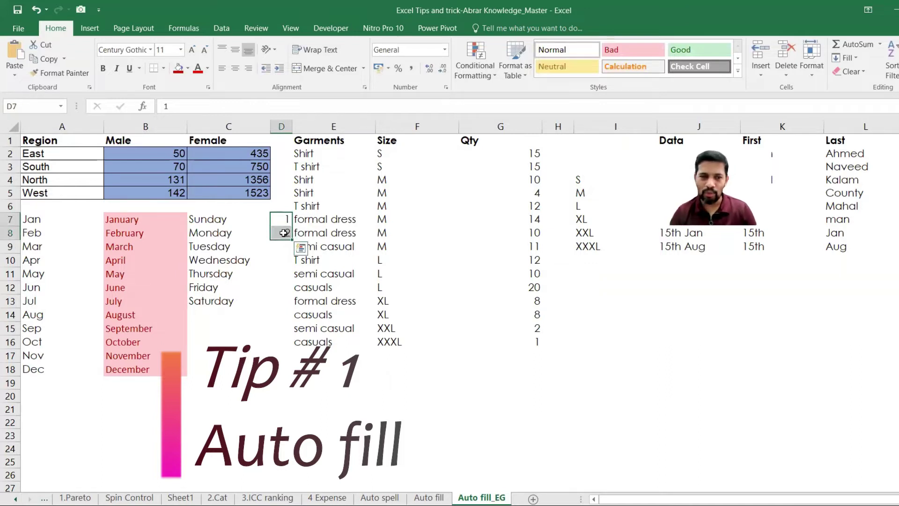
{"action": "left_click_drag", "start_coordinate": [292, 127], "coordinate": [285, 192]}
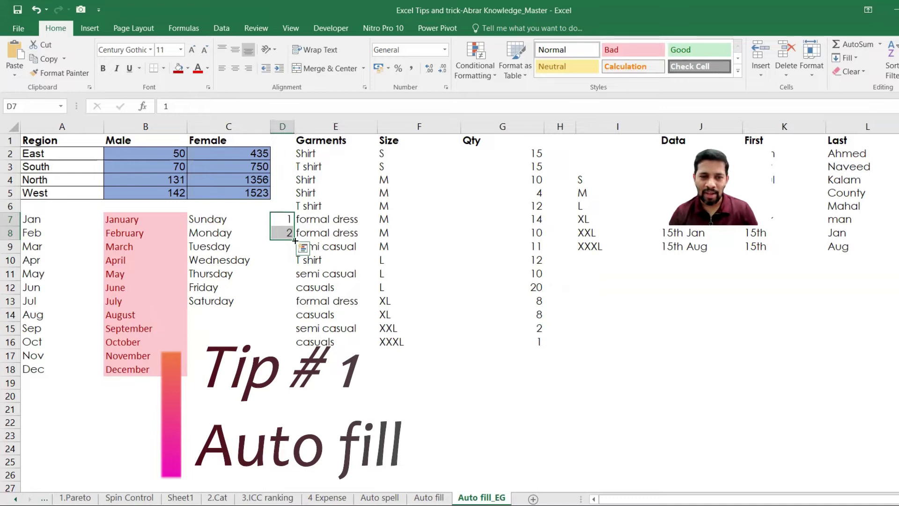
{"action": "left_click_drag", "start_coordinate": [295, 240], "coordinate": [289, 393]}
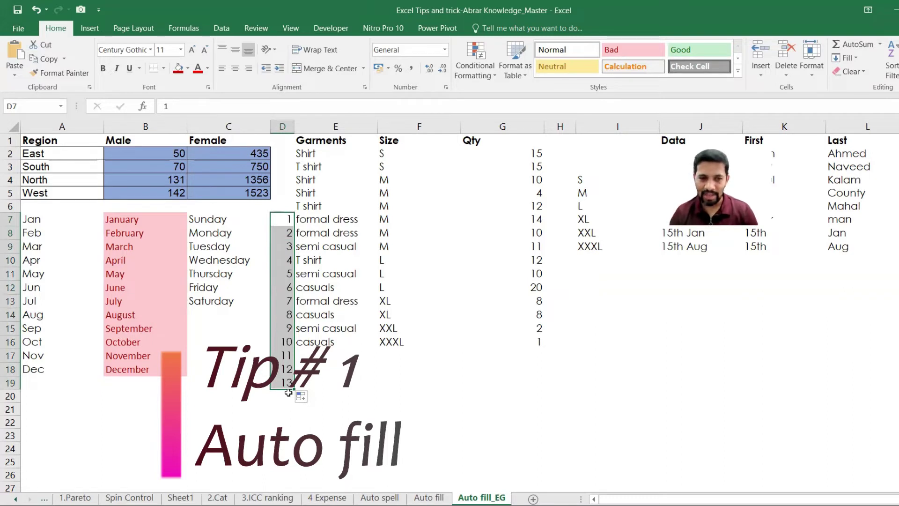
{"action": "left_click", "coordinate": [285, 224]}
- Change D8 to 3 and fill the odd-number series 1, 3, 5… down to D19
{"action": "left_click", "coordinate": [286, 233]}
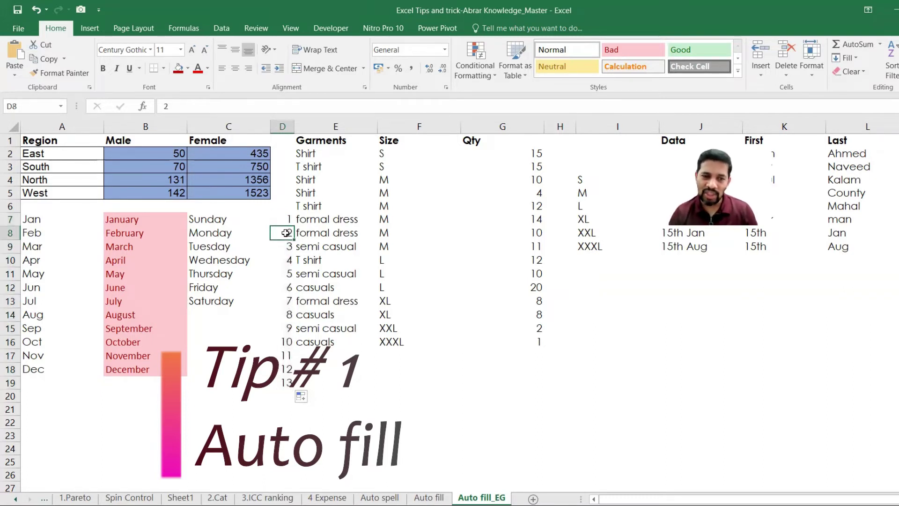
{"action": "type", "text": "3"}
{"action": "key", "text": "Return"}
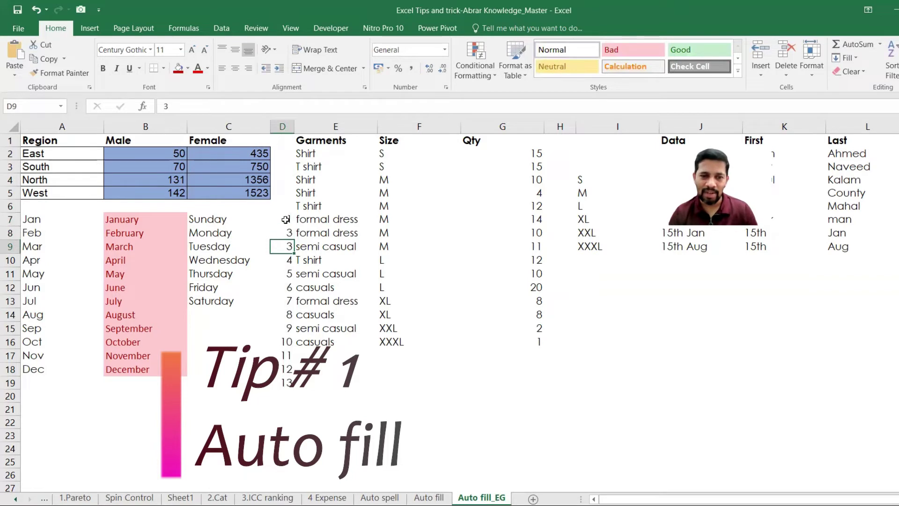
{"action": "left_click", "coordinate": [286, 221]}
{"action": "left_click_drag", "start_coordinate": [285, 221], "coordinate": [287, 233]}
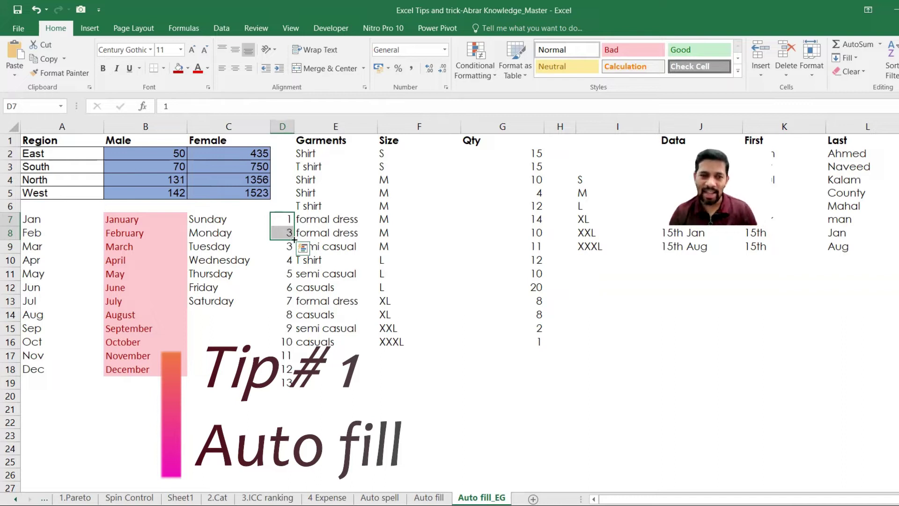
{"action": "left_click_drag", "start_coordinate": [293, 246], "coordinate": [294, 388]}
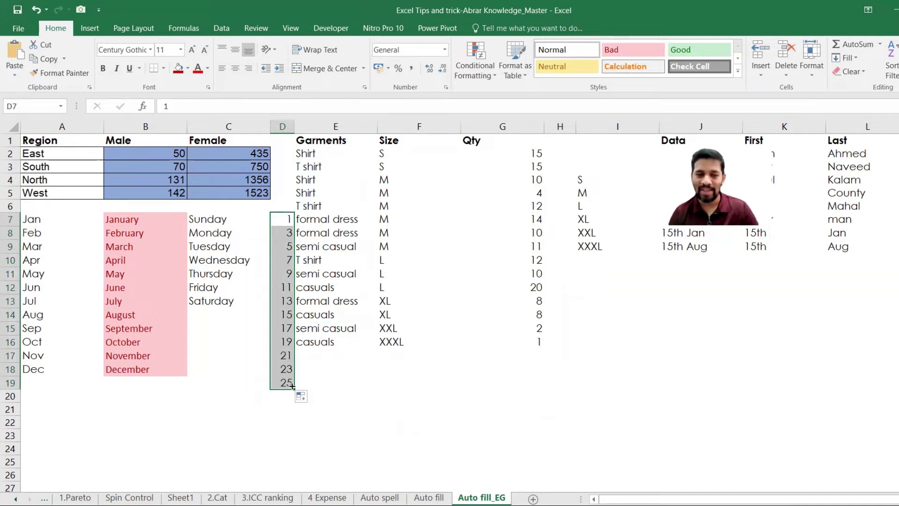
- Change D7:D8 to 2 and 4 and fill the even series 2 through 26 to D19
{"action": "left_click", "coordinate": [285, 219]}
{"action": "type", "text": "2"}
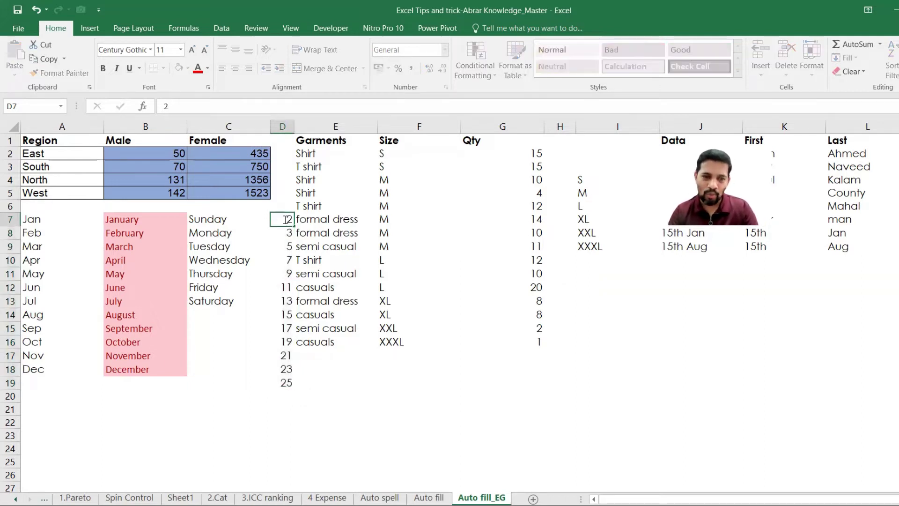
{"action": "key", "text": "Return"}
{"action": "key", "text": "Return"}
{"action": "left_click", "coordinate": [288, 228]}
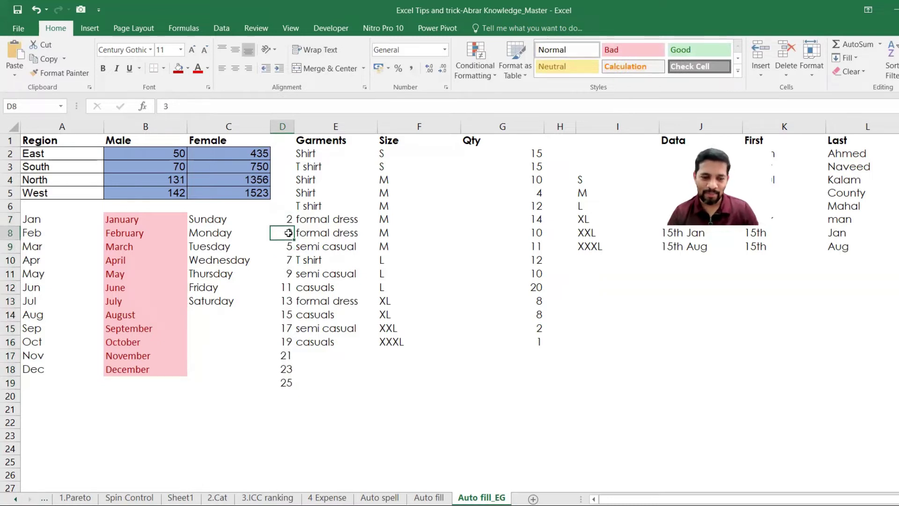
{"action": "type", "text": "4"}
{"action": "key", "text": "Return"}
{"action": "left_click_drag", "start_coordinate": [288, 218], "coordinate": [288, 231]}
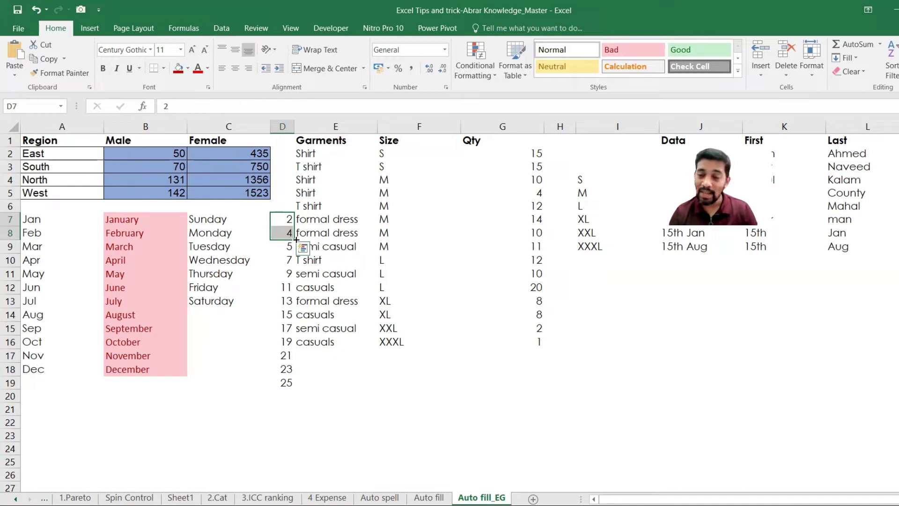
{"action": "left_click_drag", "start_coordinate": [296, 240], "coordinate": [293, 390]}
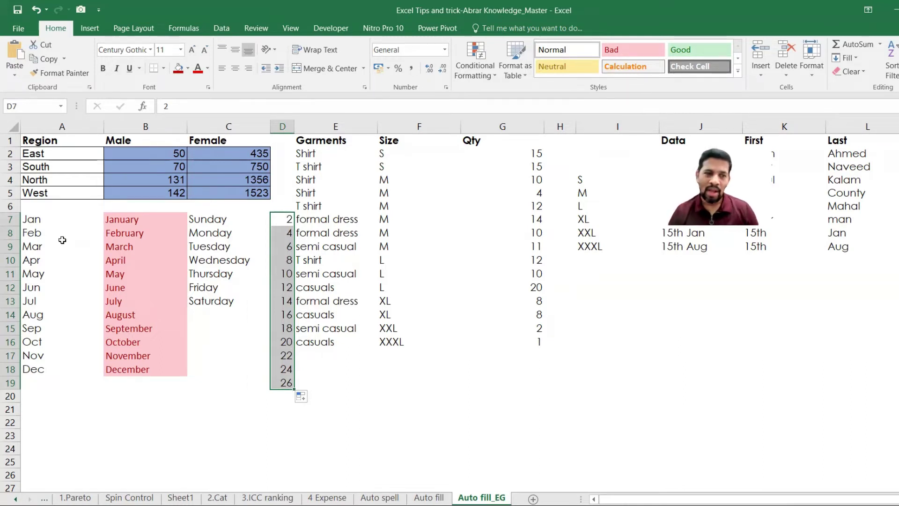
- Enter East in cell A20 below the region data
{"action": "left_click_drag", "start_coordinate": [28, 219], "coordinate": [244, 316]}
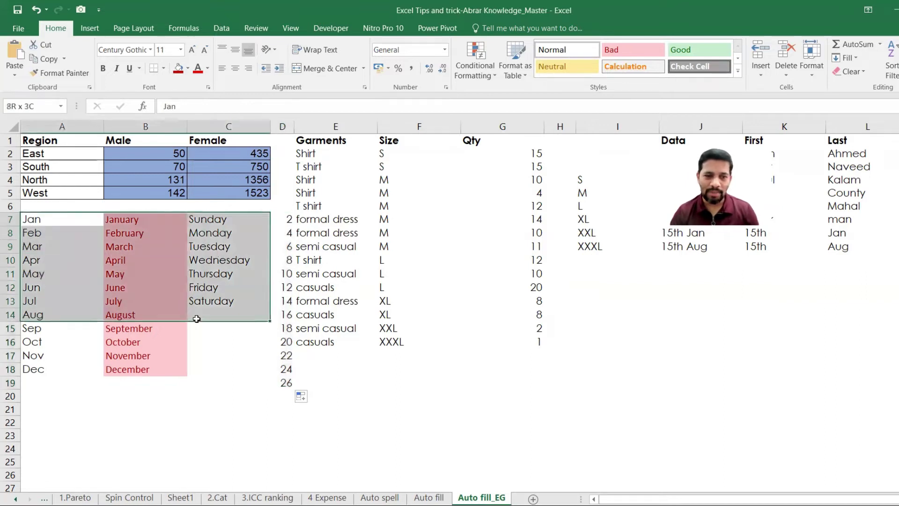
{"action": "left_click", "coordinate": [141, 169]}
{"action": "left_click", "coordinate": [56, 156]}
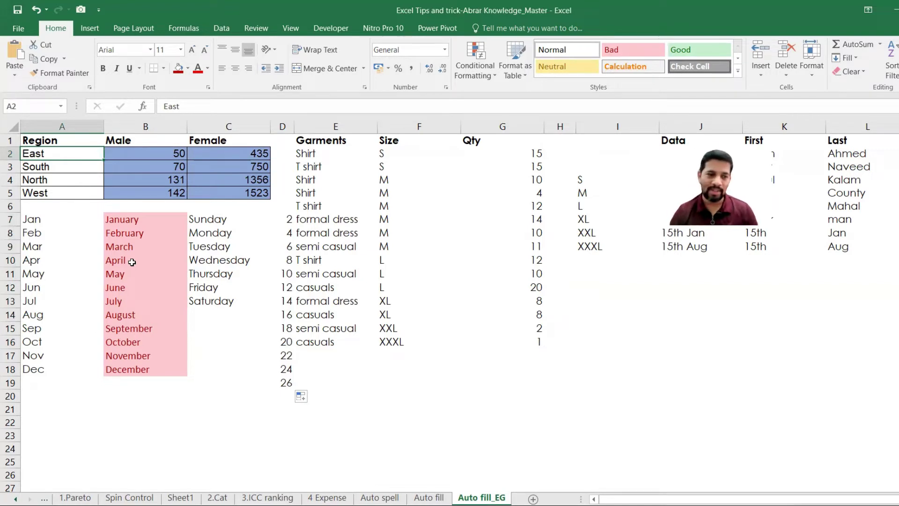
{"action": "left_click", "coordinate": [96, 393]}
{"action": "type", "text": "E"}
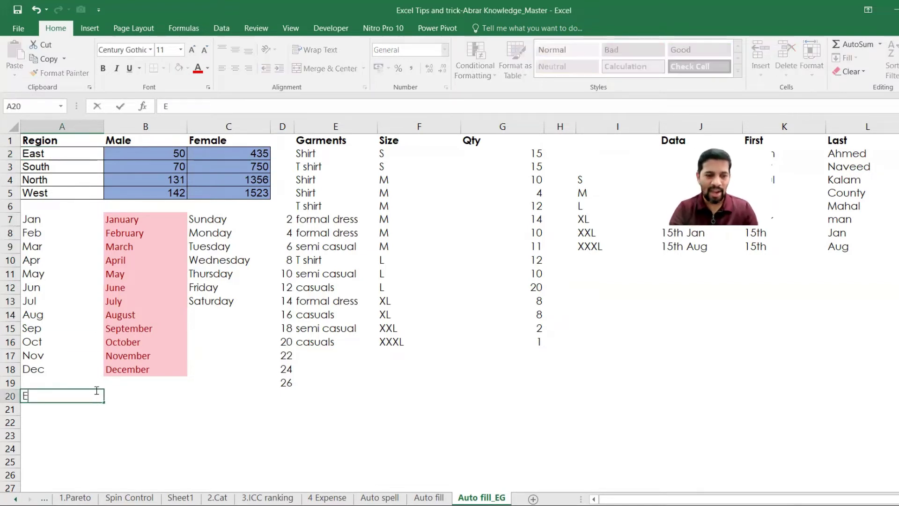
{"action": "type", "text": "ast"}
{"action": "key", "text": "Return"}
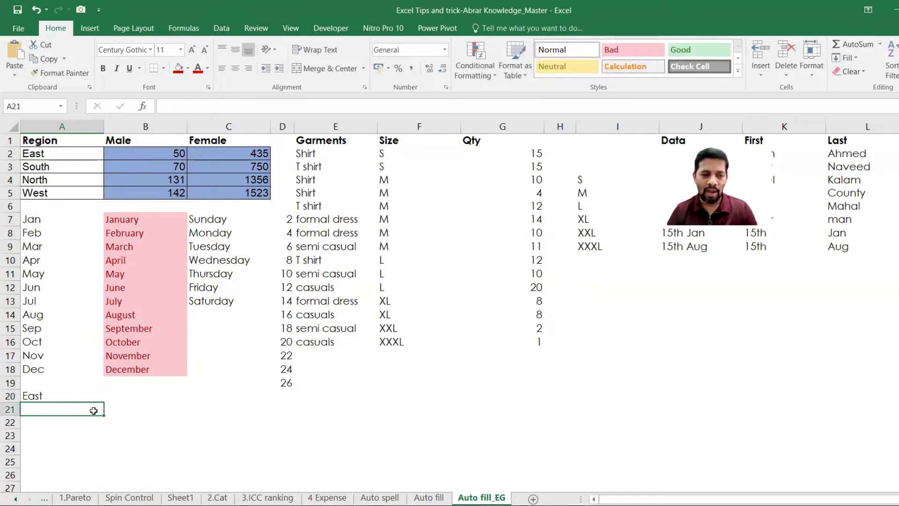
- Fill West, North, South into A21:A23 from East, then clear A20:A23
{"action": "left_click", "coordinate": [94, 397]}
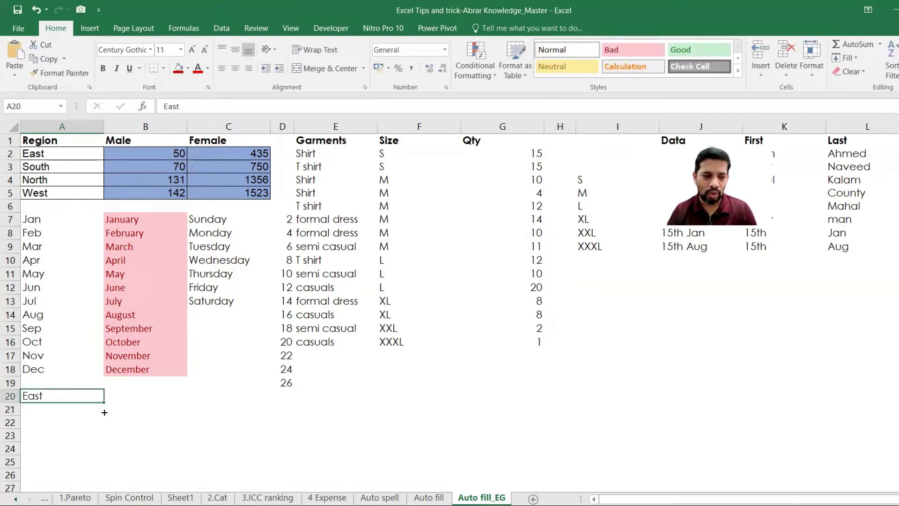
{"action": "left_click_drag", "start_coordinate": [105, 412], "coordinate": [105, 441]}
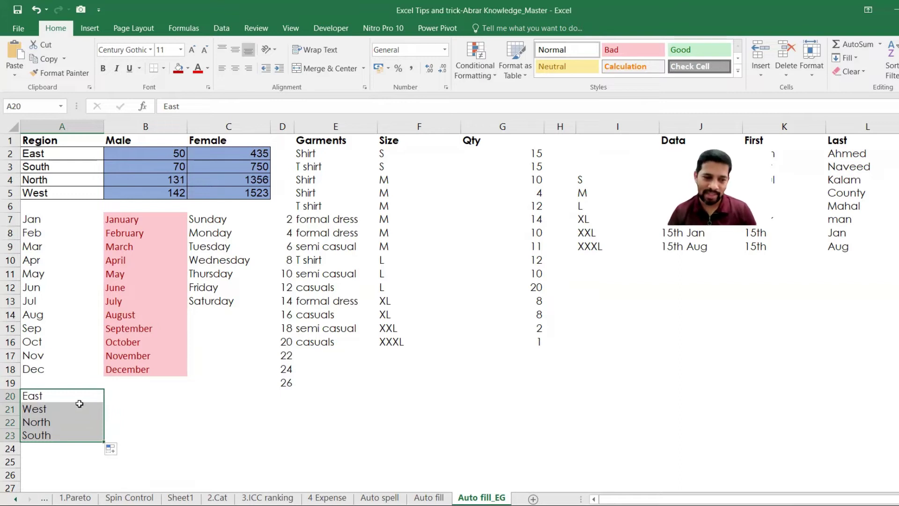
{"action": "left_click_drag", "start_coordinate": [76, 401], "coordinate": [81, 434]}
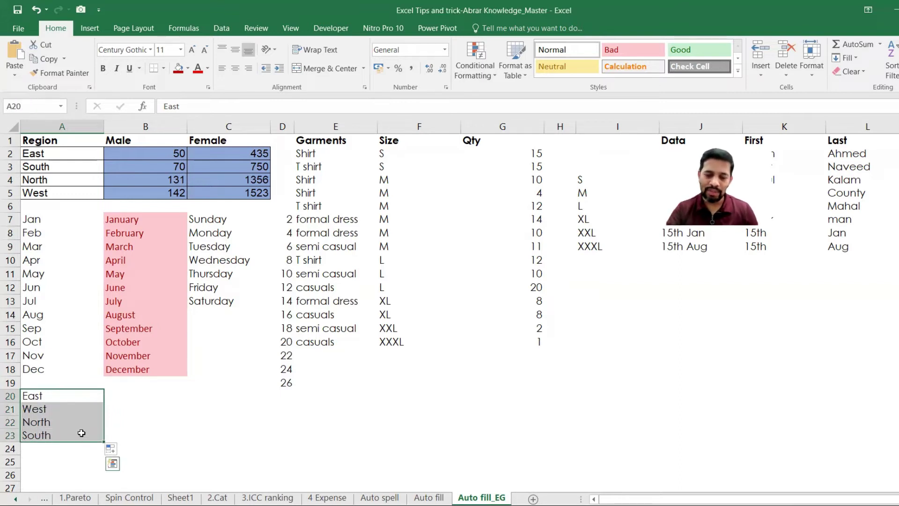
{"action": "key", "text": "Delete"}
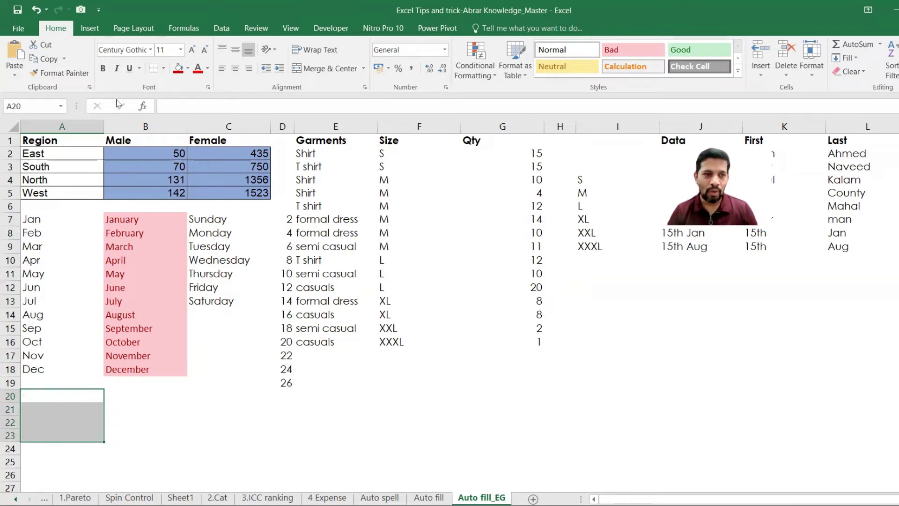
- Bring up Excel Options on the Advanced page, scrolled down to the General section
{"action": "left_click", "coordinate": [99, 10]}
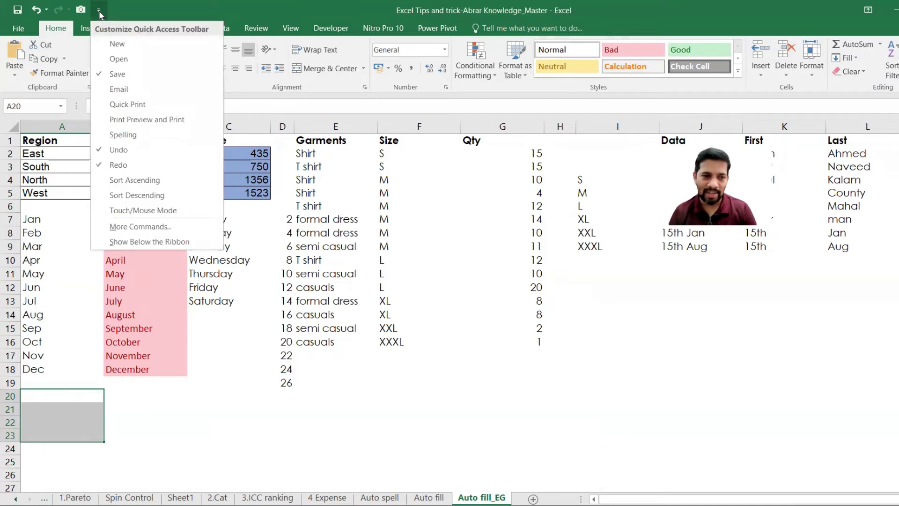
{"action": "left_click", "coordinate": [138, 227]}
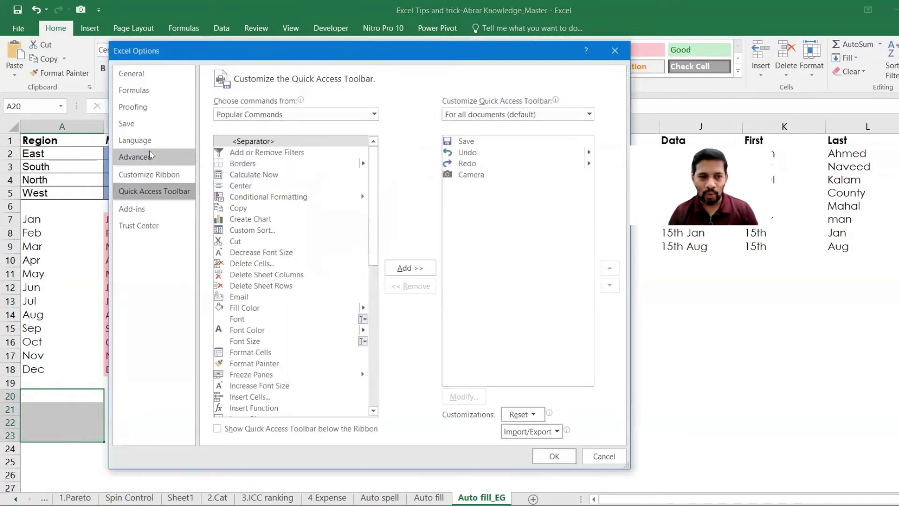
{"action": "left_click", "coordinate": [151, 156]}
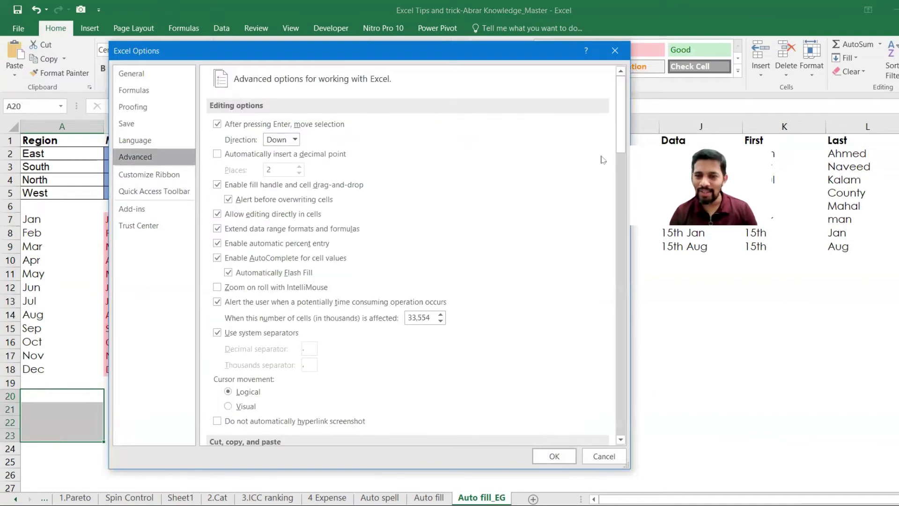
{"action": "left_click_drag", "start_coordinate": [620, 144], "coordinate": [617, 410]}
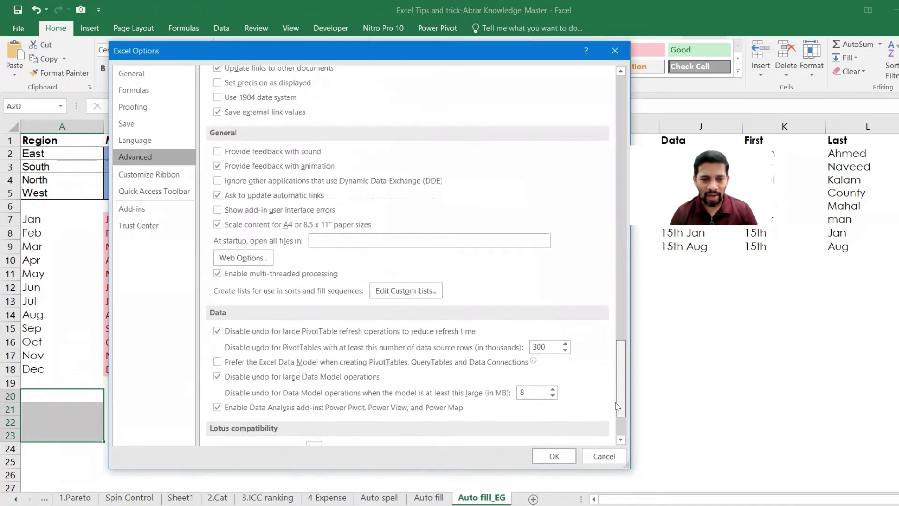
- Delete the East, West, North, South custom list
{"action": "left_click", "coordinate": [408, 289]}
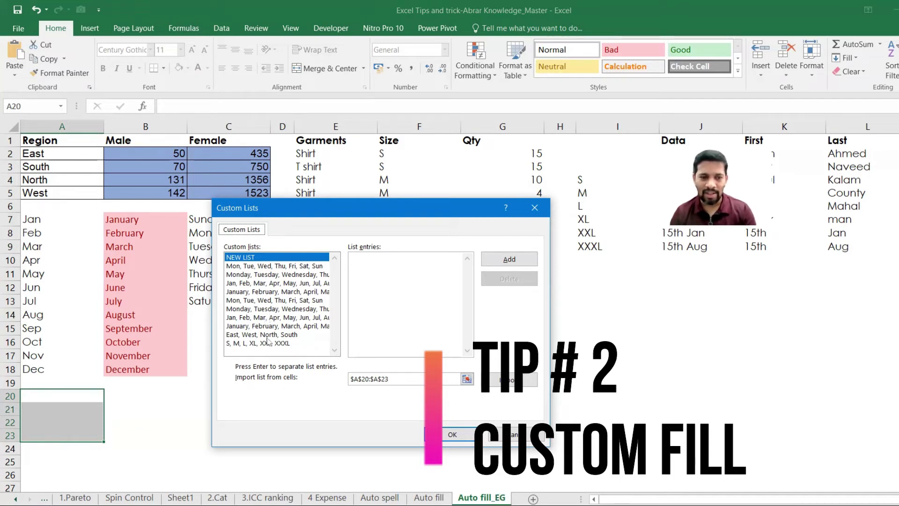
{"action": "left_click", "coordinate": [271, 335]}
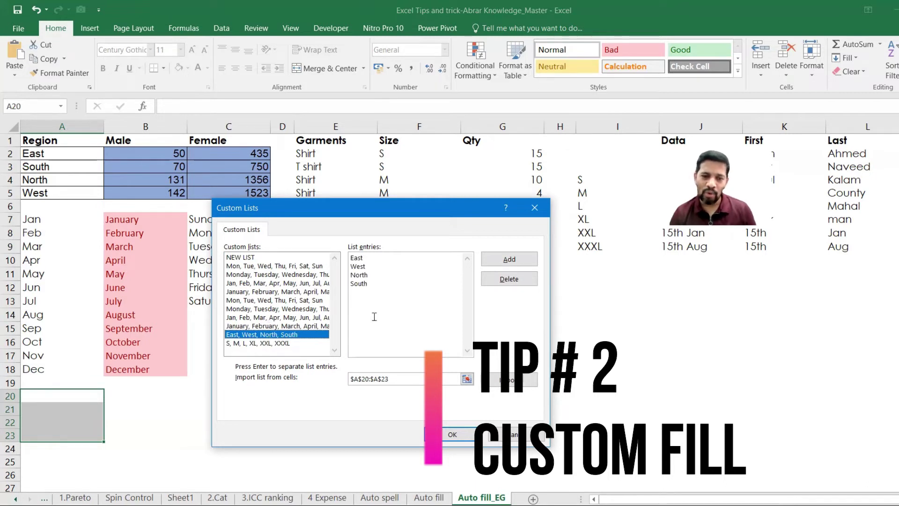
{"action": "left_click", "coordinate": [514, 280]}
{"action": "left_click", "coordinate": [464, 305]}
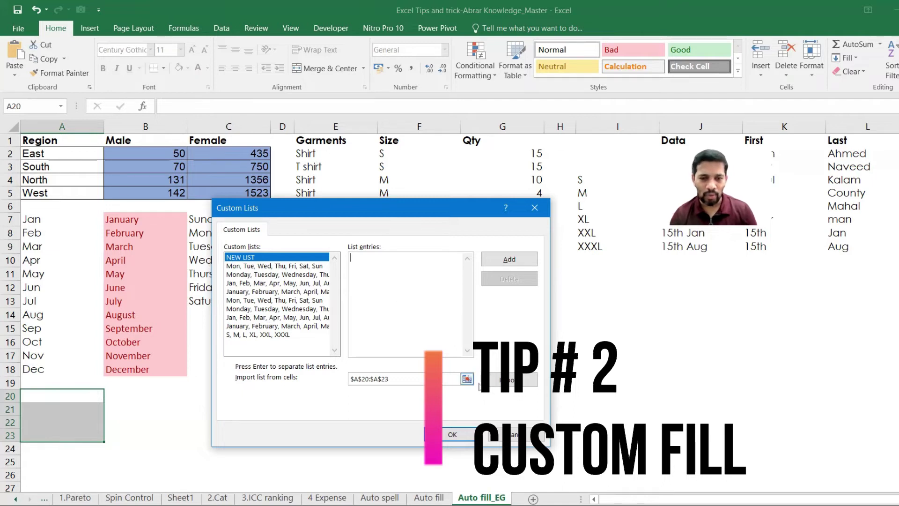
- Import A2:A5 as the custom list East, South, North, West and close Options
{"action": "left_click", "coordinate": [511, 380]}
{"action": "left_click", "coordinate": [448, 380]}
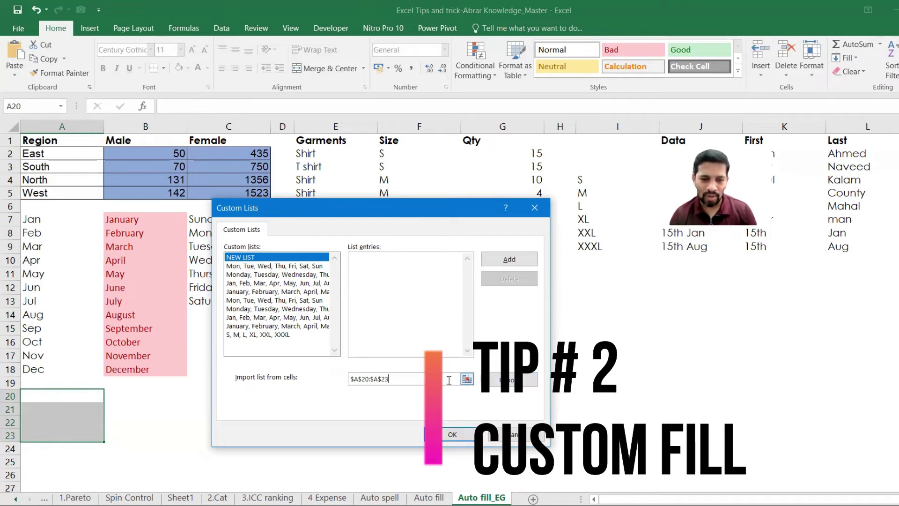
{"action": "key", "text": "BackSpace"}
{"action": "key", "text": "BackSpace"}
{"action": "key", "text": "BackSpace"}
{"action": "key", "text": "BackSpace"}
{"action": "key", "text": "BackSpace"}
{"action": "key", "text": "BackSpace"}
{"action": "key", "text": "BackSpace"}
{"action": "key", "text": "BackSpace"}
{"action": "key", "text": "BackSpace"}
{"action": "key", "text": "BackSpace"}
{"action": "key", "text": "BackSpace"}
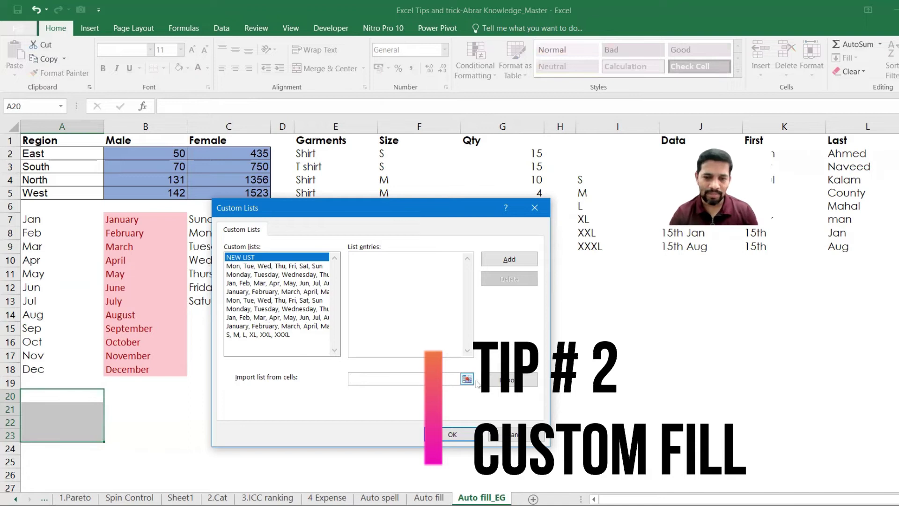
{"action": "left_click", "coordinate": [467, 379]}
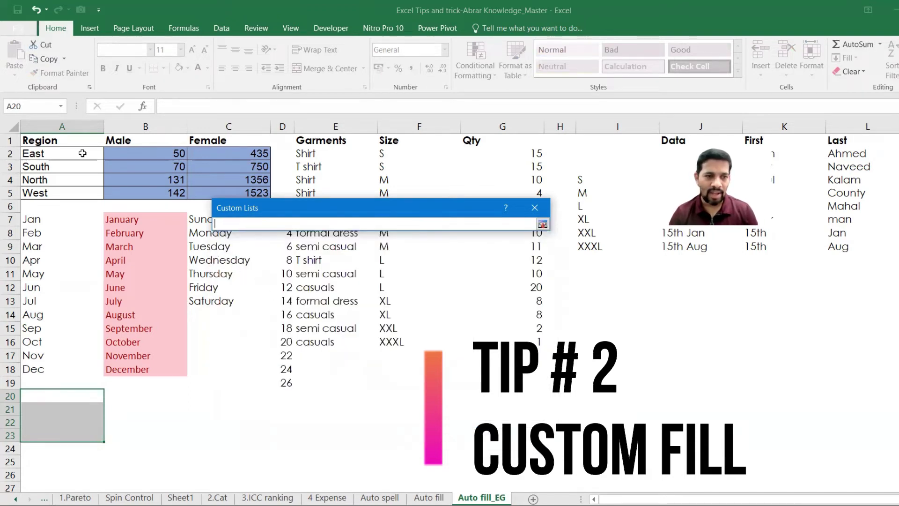
{"action": "left_click_drag", "start_coordinate": [82, 153], "coordinate": [80, 193]}
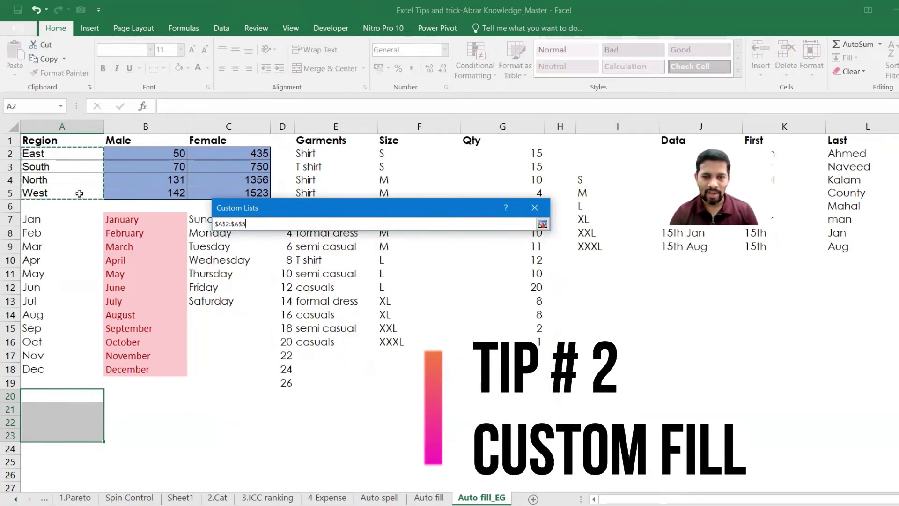
{"action": "key", "text": "Return"}
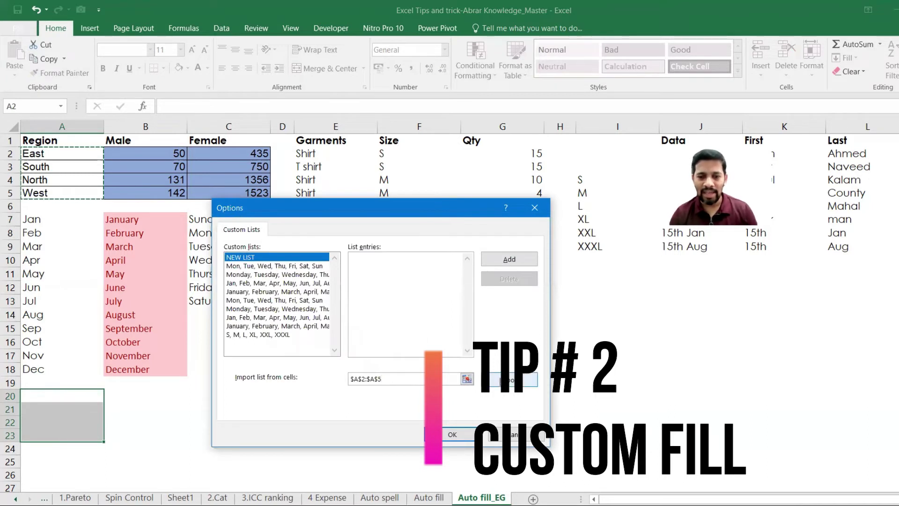
{"action": "left_click", "coordinate": [503, 379]}
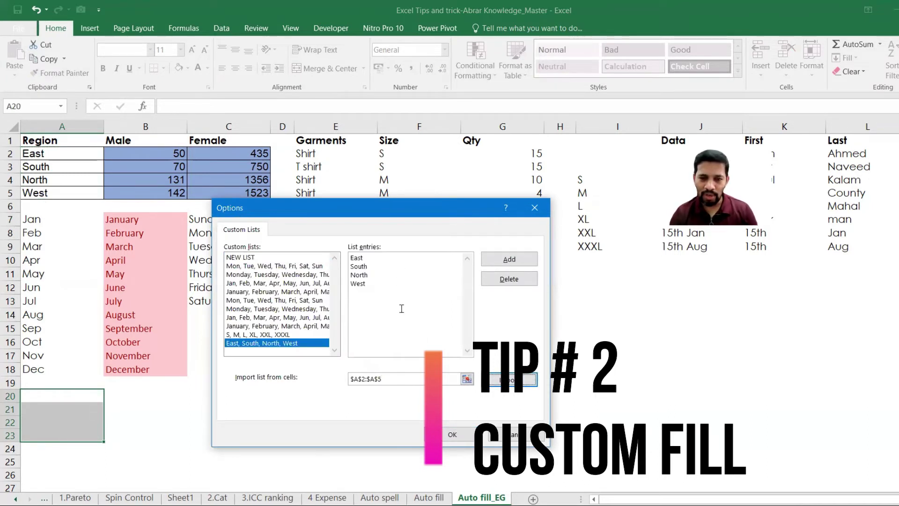
{"action": "left_click", "coordinate": [451, 434]}
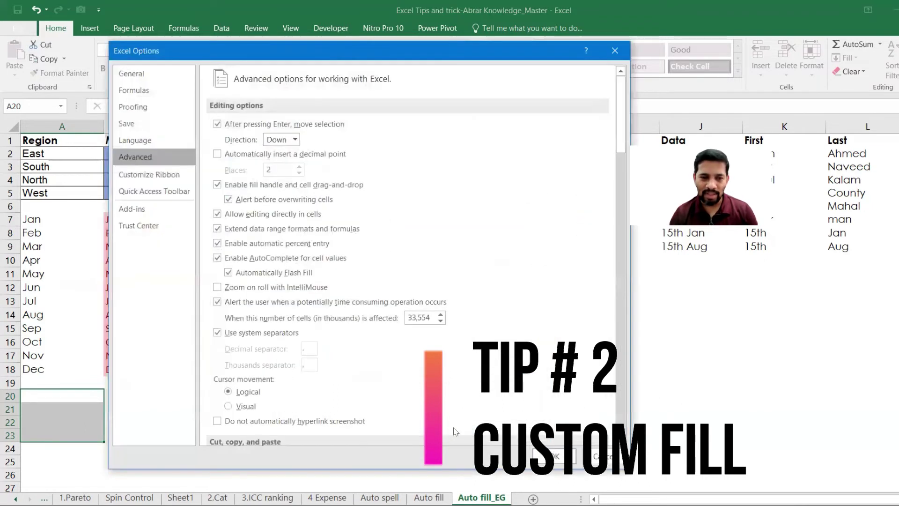
{"action": "left_click", "coordinate": [553, 455]}
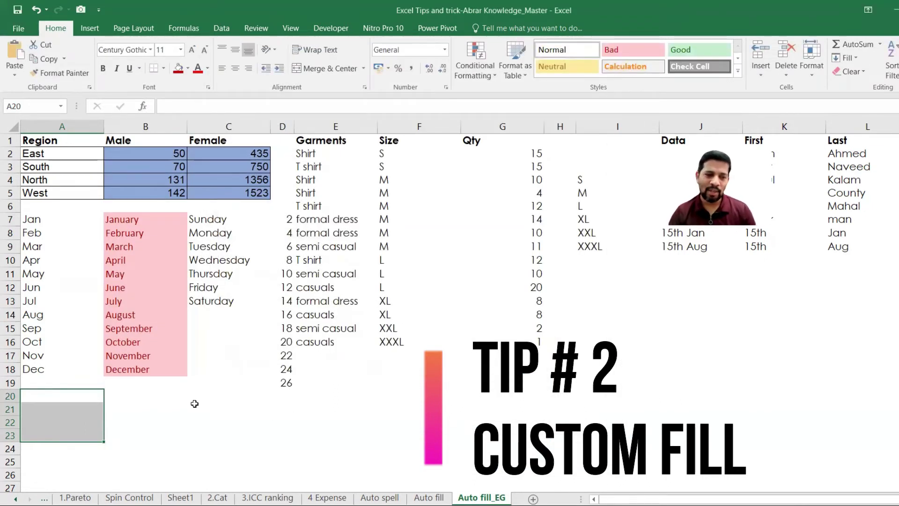
- Type east in A20, fill south, north, west below it, and delete the extra east in A24
{"action": "left_click", "coordinate": [95, 397]}
{"action": "type", "text": "east"}
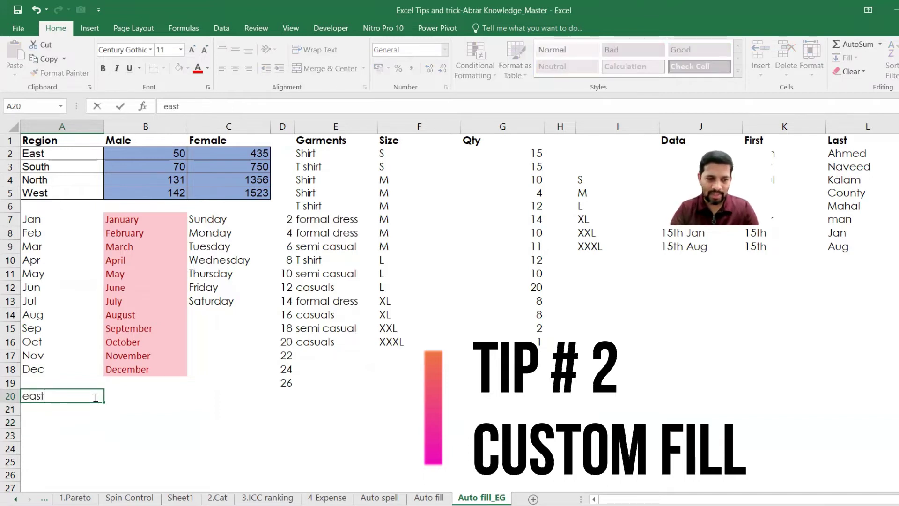
{"action": "key", "text": "Return"}
{"action": "right_click", "coordinate": [95, 398]}
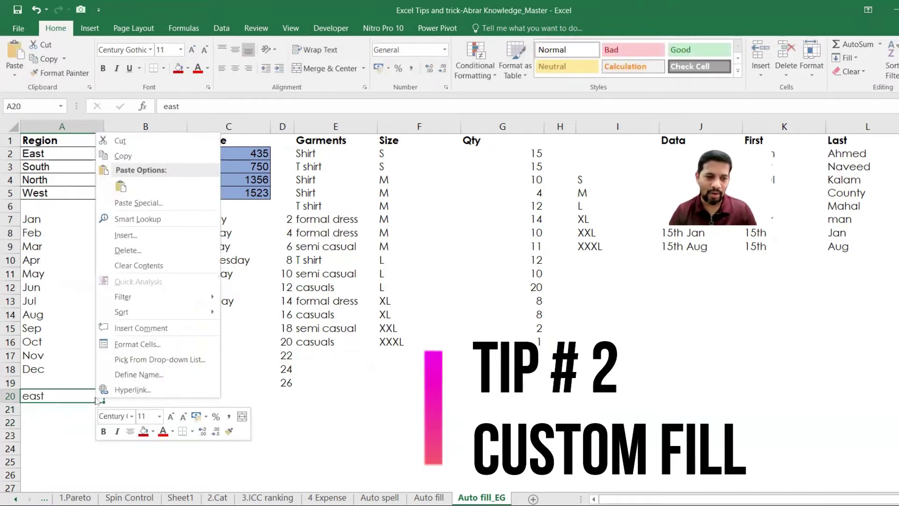
{"action": "key", "text": "Escape"}
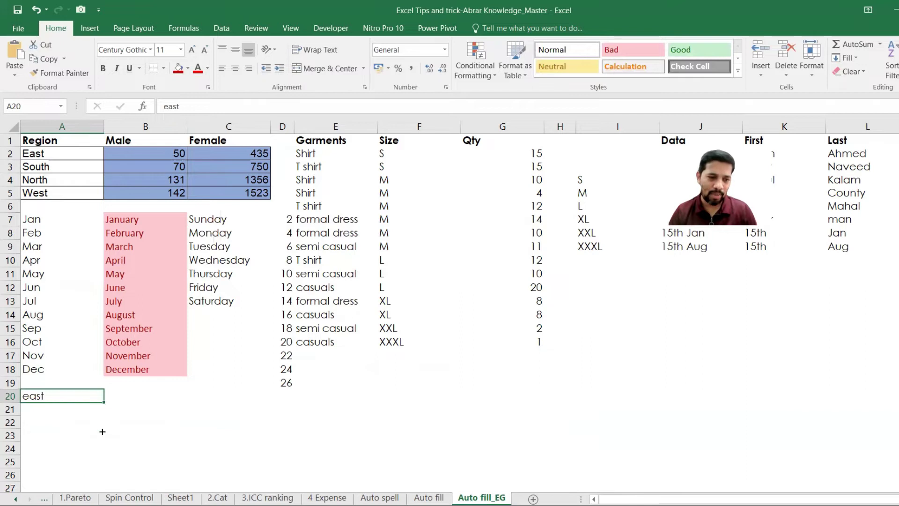
{"action": "left_click_drag", "start_coordinate": [103, 431], "coordinate": [102, 451]}
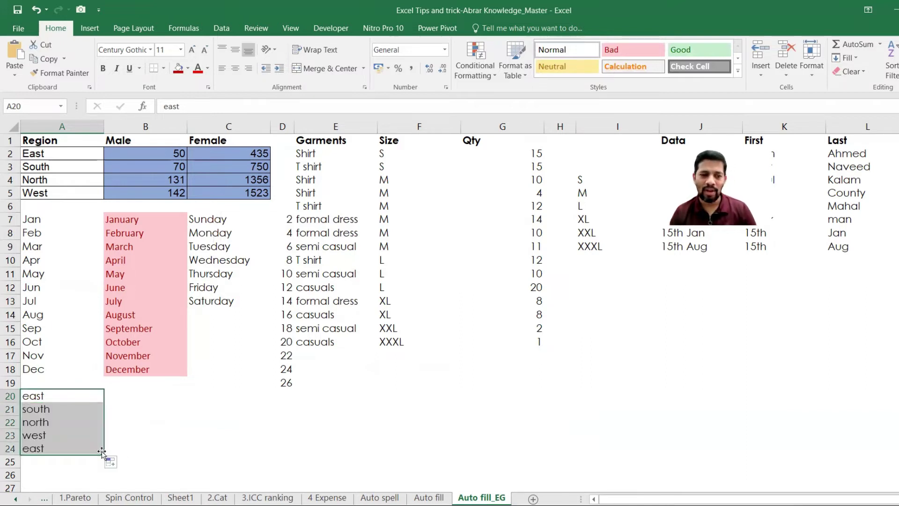
{"action": "left_click", "coordinate": [84, 449]}
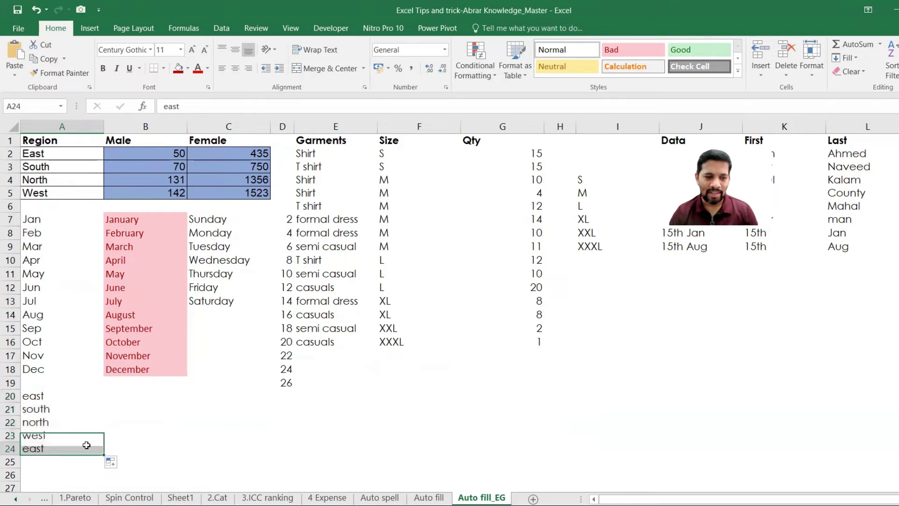
{"action": "key", "text": "Delete"}
{"action": "left_click", "coordinate": [72, 396]}
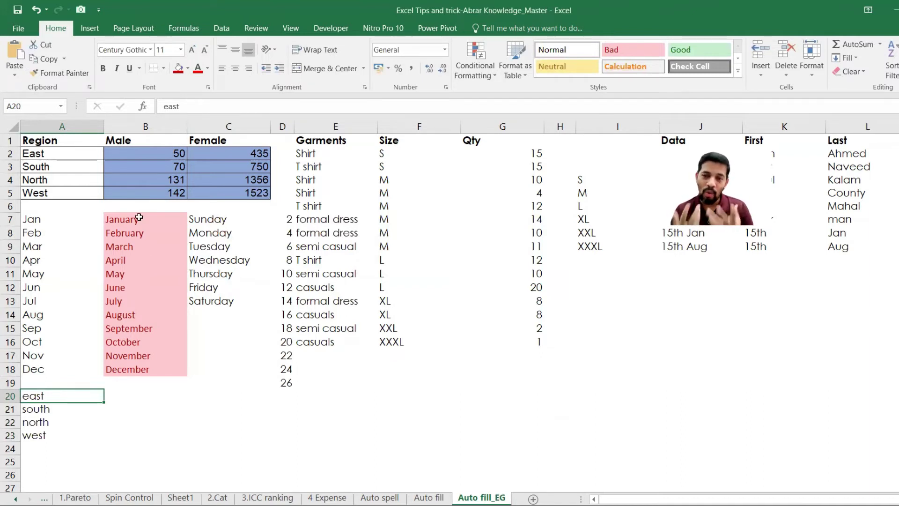
- Sort the Region table A1:C5 using the East, South, North, West custom list as the order
{"action": "left_click_drag", "start_coordinate": [66, 141], "coordinate": [202, 193]}
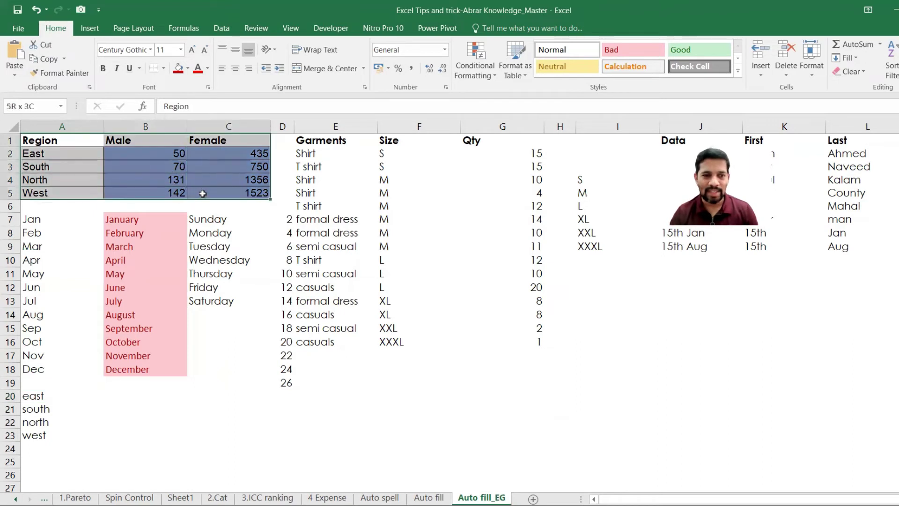
{"action": "left_click", "coordinate": [214, 31]}
{"action": "left_click", "coordinate": [385, 66]}
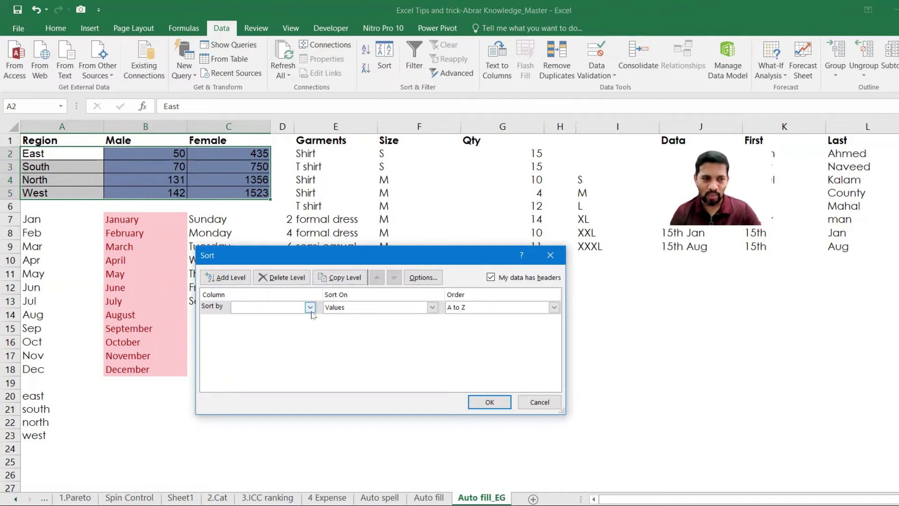
{"action": "left_click", "coordinate": [310, 307]}
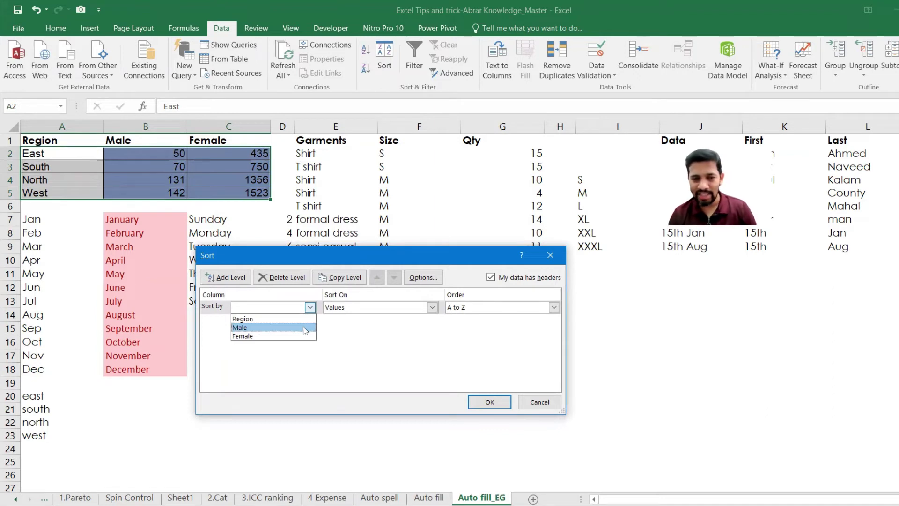
{"action": "left_click", "coordinate": [303, 328]}
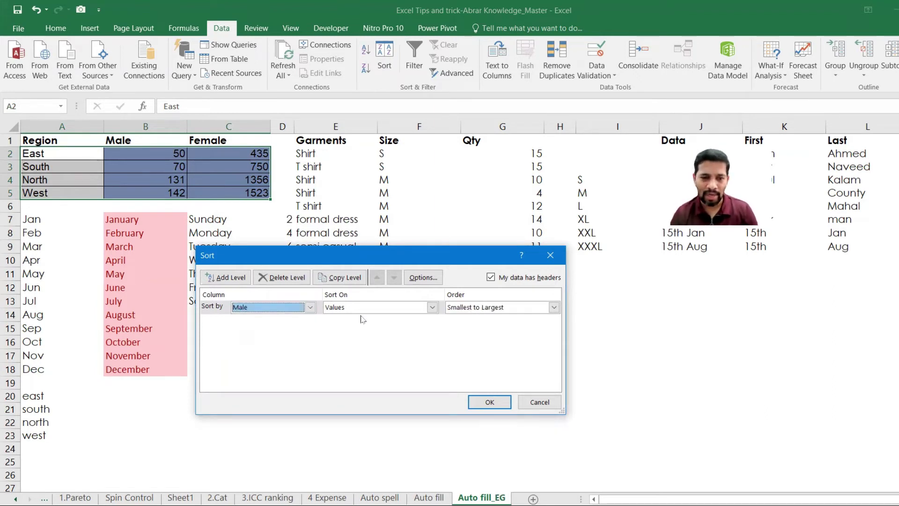
{"action": "left_click", "coordinate": [471, 309]}
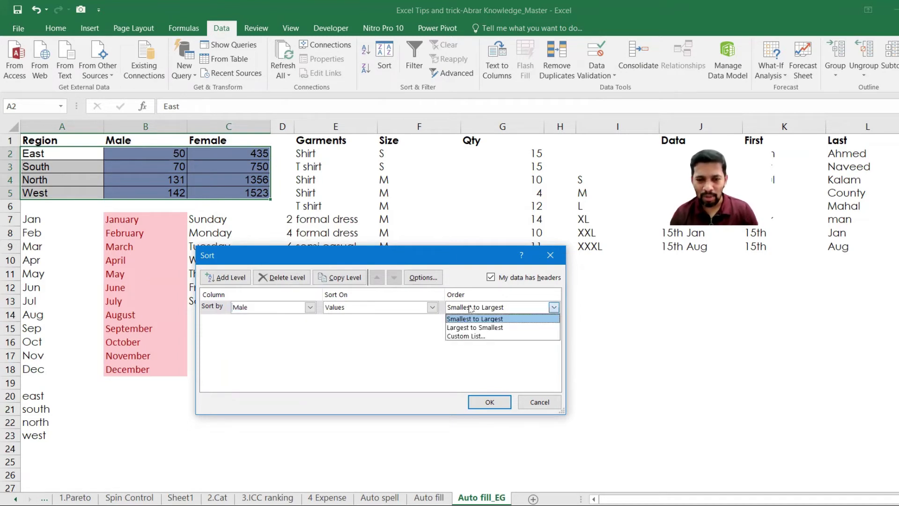
{"action": "left_click", "coordinate": [471, 338]}
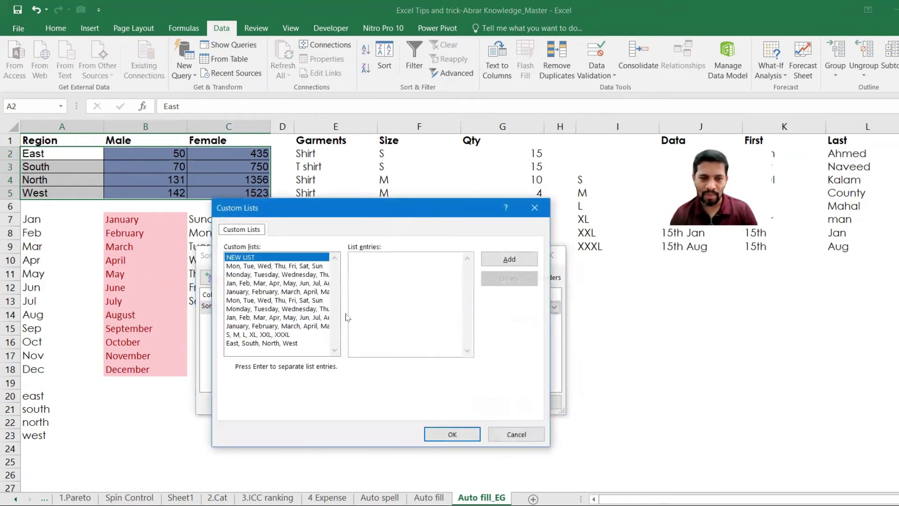
{"action": "left_click", "coordinate": [278, 343]}
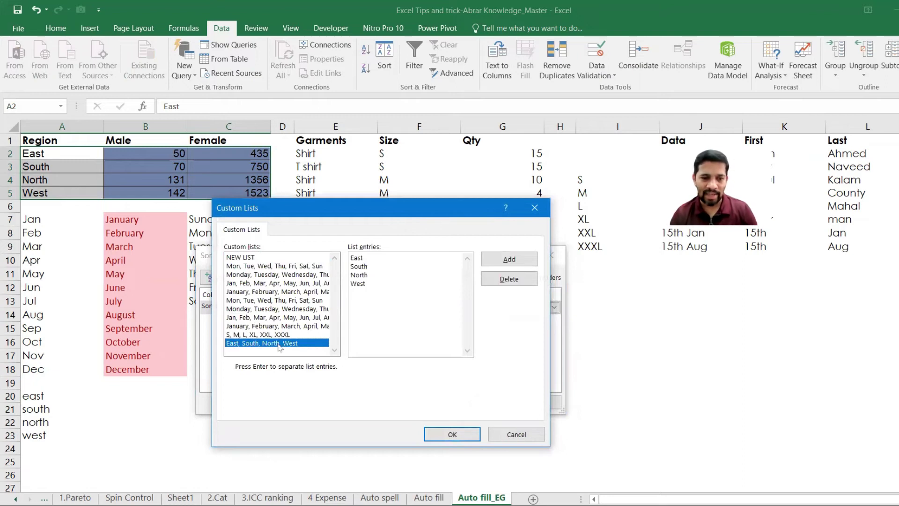
{"action": "left_click", "coordinate": [510, 261]}
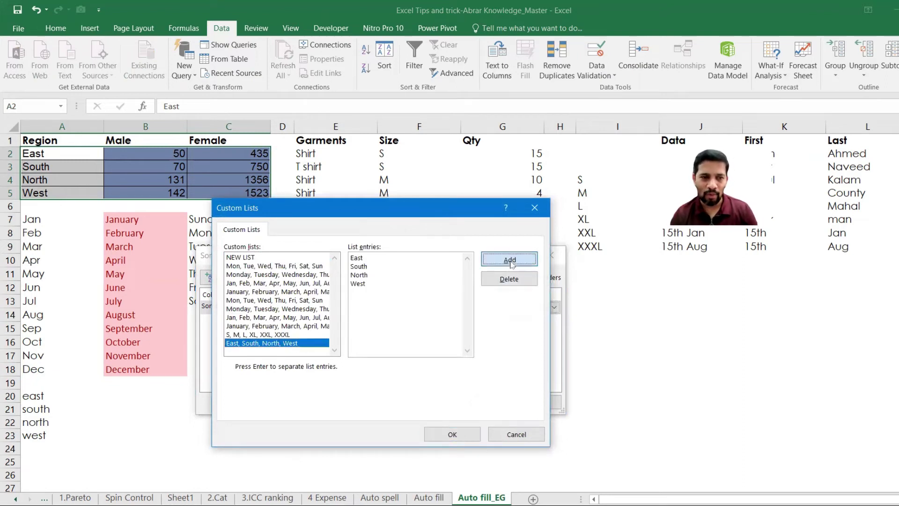
{"action": "left_click", "coordinate": [450, 434]}
{"action": "left_click", "coordinate": [490, 402]}
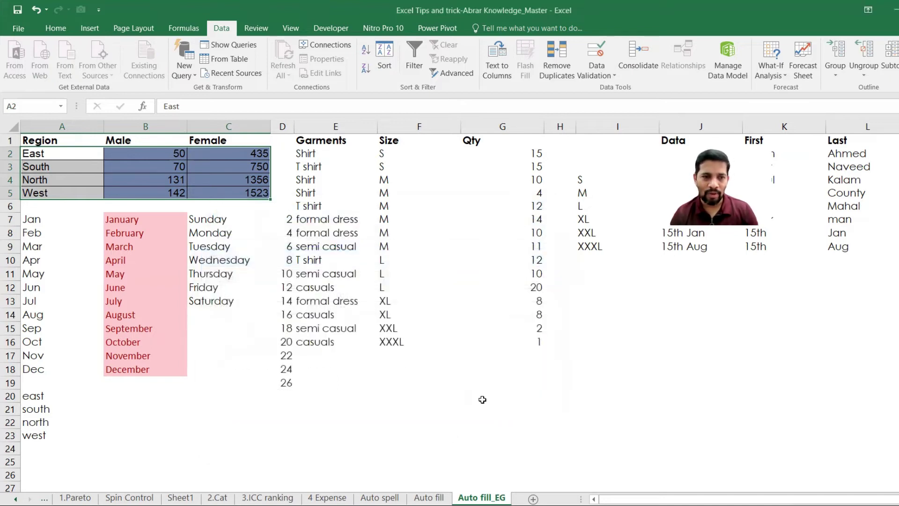
{"action": "left_click", "coordinate": [182, 165]}
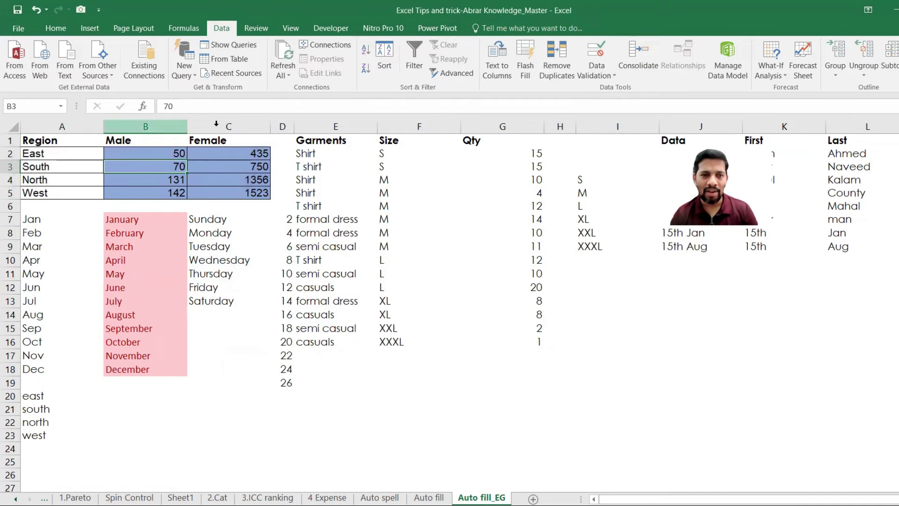
{"action": "left_click", "coordinate": [382, 68]}
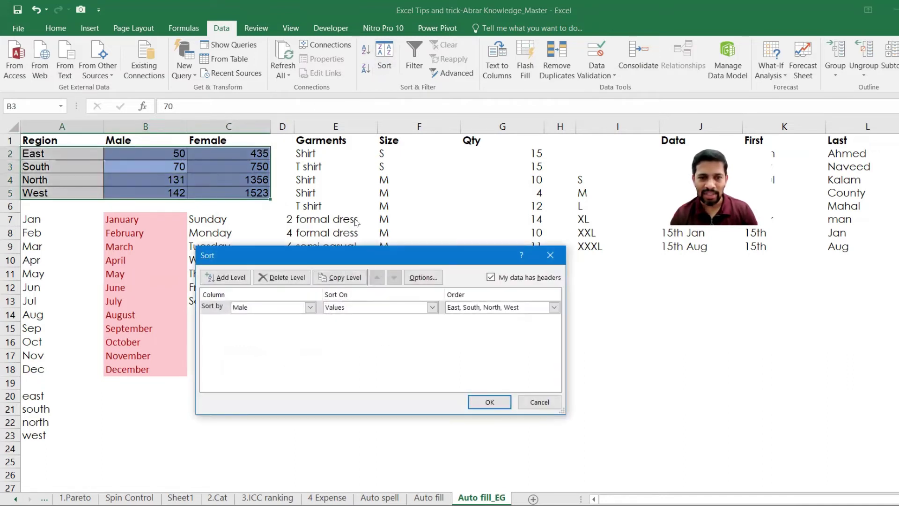
{"action": "left_click", "coordinate": [416, 310]}
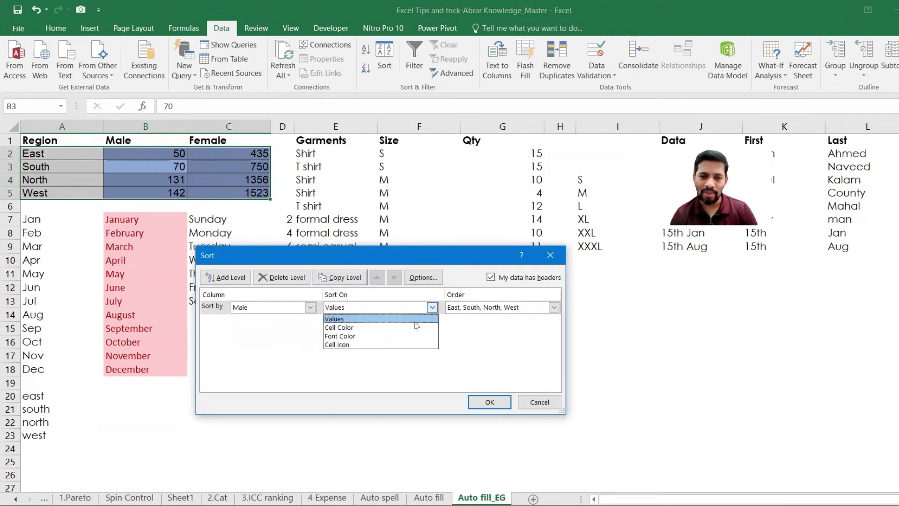
{"action": "key", "text": "Escape"}
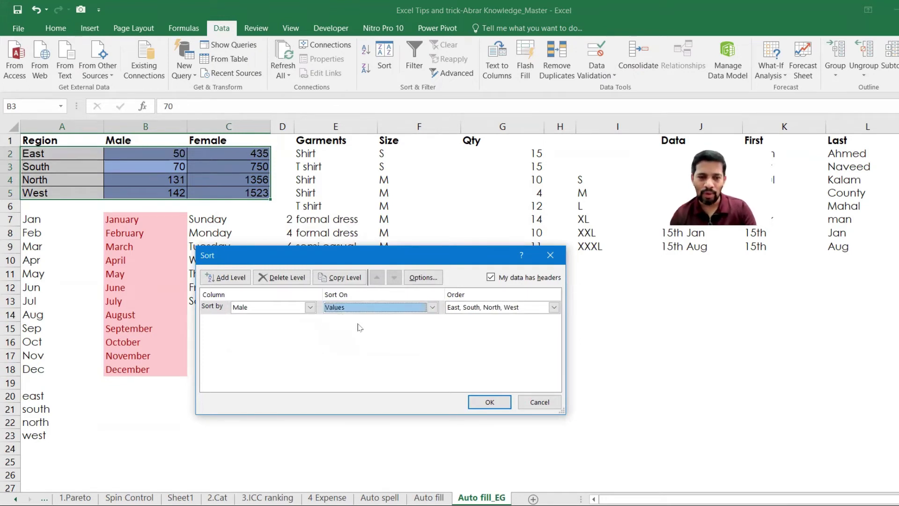
{"action": "left_click", "coordinate": [310, 308]}
{"action": "left_click", "coordinate": [288, 336]}
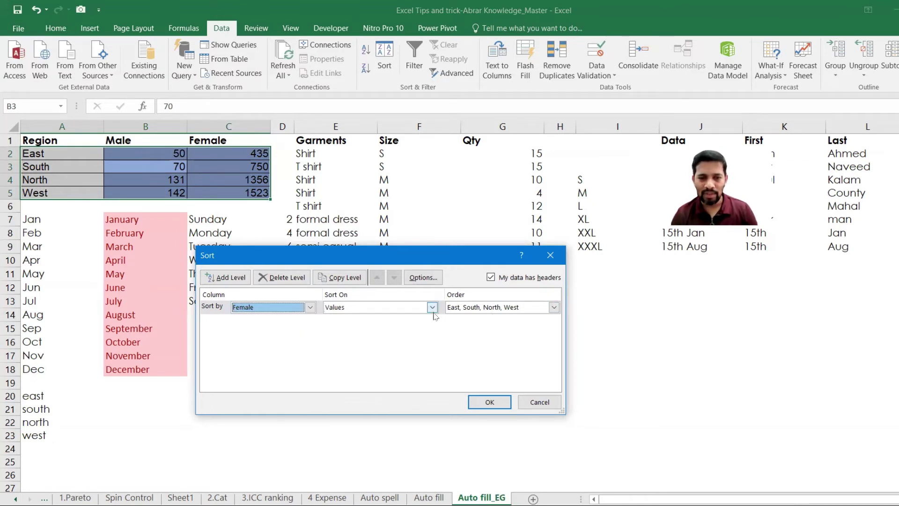
{"action": "left_click", "coordinate": [488, 400]}
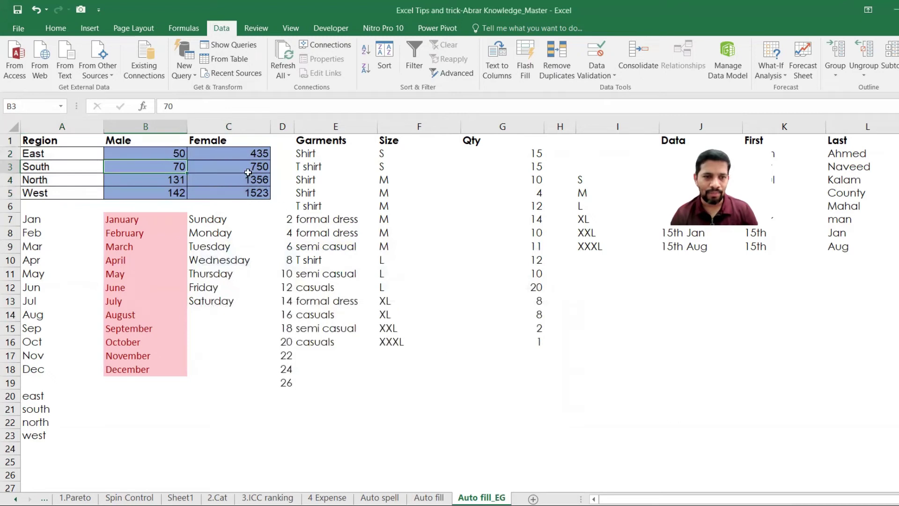
{"action": "left_click", "coordinate": [240, 157], "text": "ctrl"}
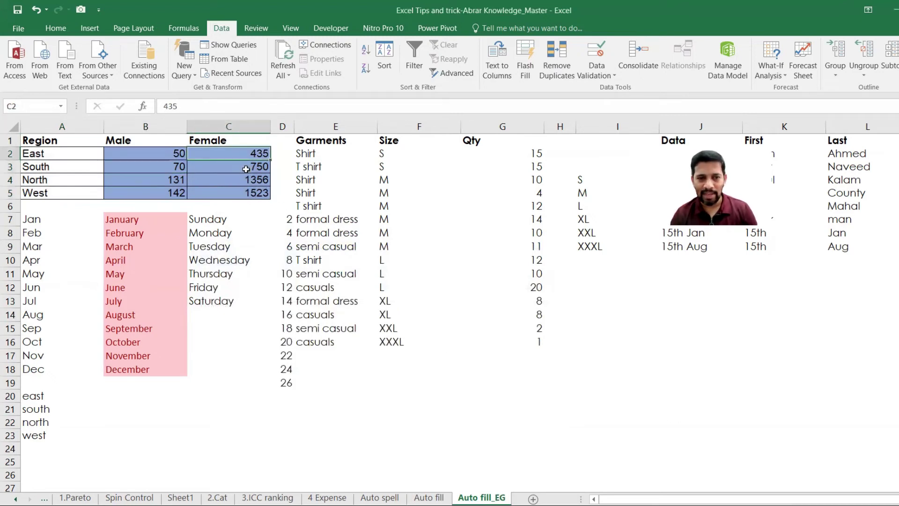
- Select and inspect the Garment, Size and Qty values in the garments table
{"action": "left_click", "coordinate": [247, 197], "text": "ctrl"}
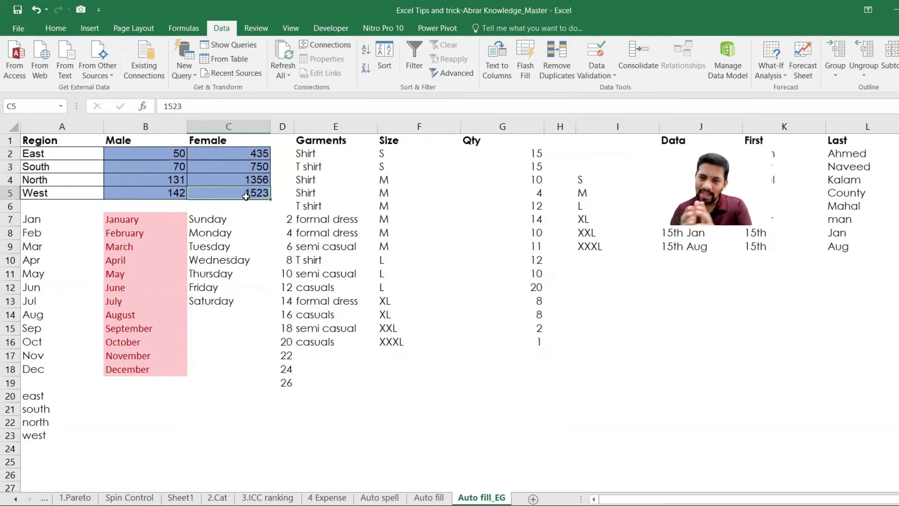
{"action": "left_click", "coordinate": [332, 149], "text": "ctrl"}
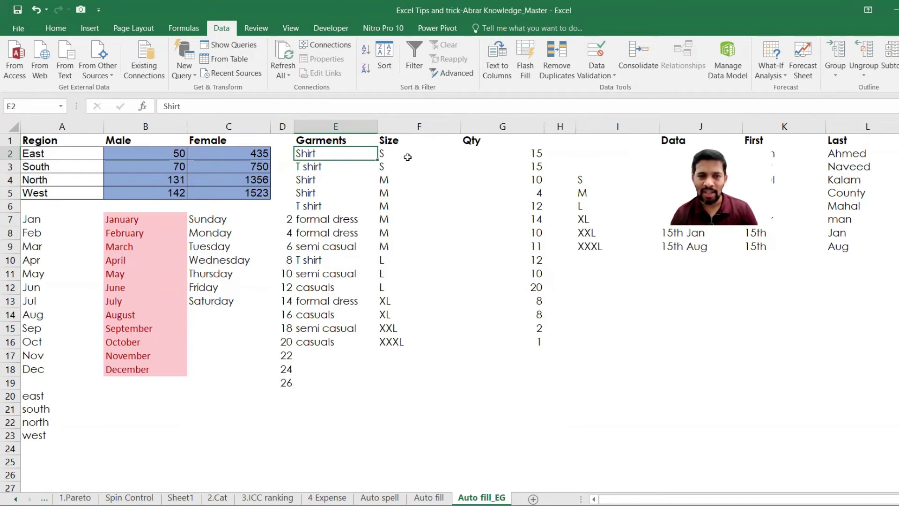
{"action": "left_click_drag", "start_coordinate": [407, 154], "coordinate": [392, 333]}
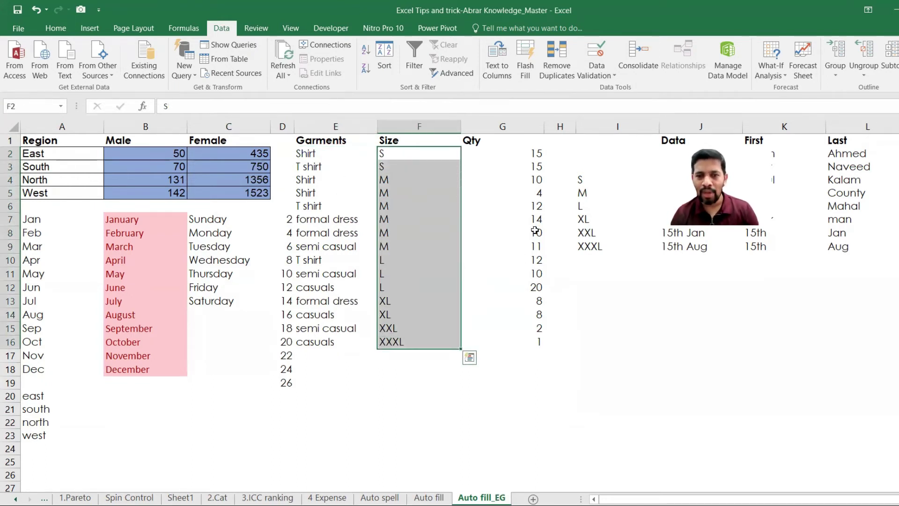
{"action": "left_click", "coordinate": [521, 157]}
{"action": "left_click_drag", "start_coordinate": [521, 222], "coordinate": [541, 349]}
{"action": "left_click_drag", "start_coordinate": [323, 155], "coordinate": [421, 219]}
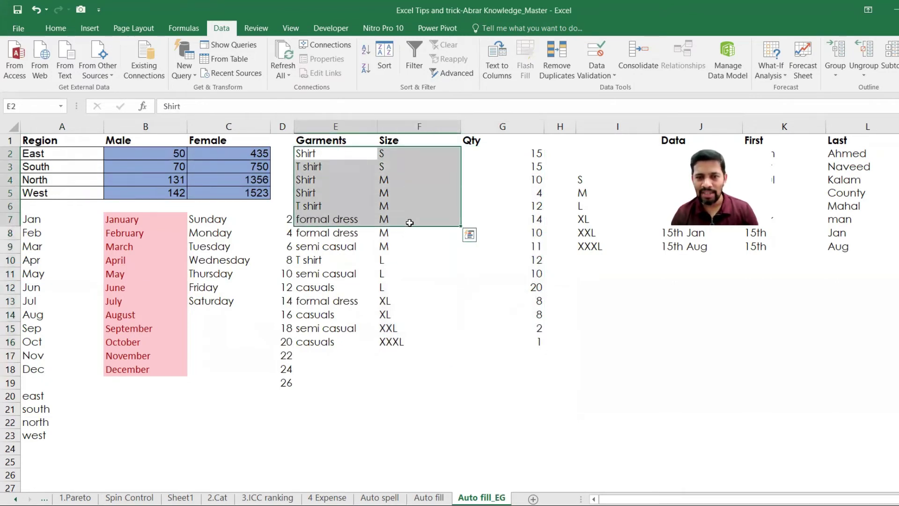
{"action": "left_click", "coordinate": [338, 210]}
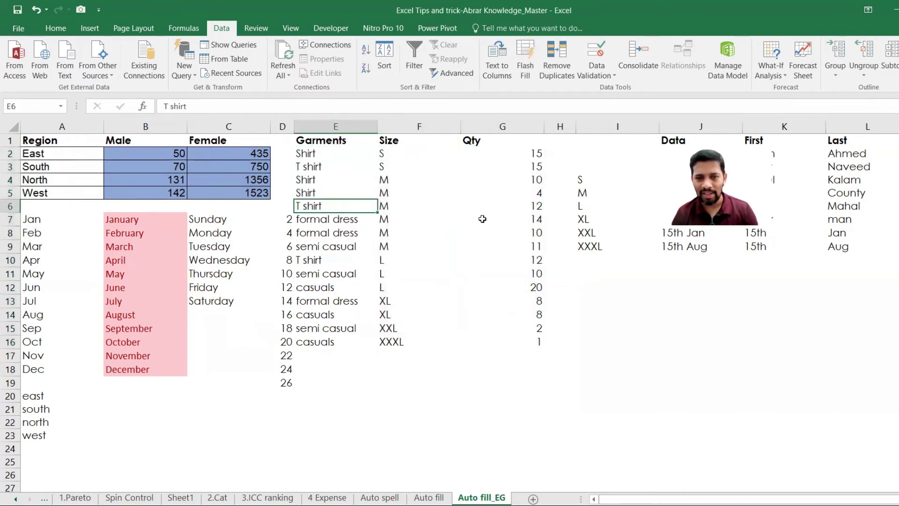
- Move the four M-size rows, Shirt through formal dress, below the table at row 17
{"action": "left_click_drag", "start_coordinate": [337, 179], "coordinate": [514, 218]}
{"action": "key", "text": "ctrl+c"}
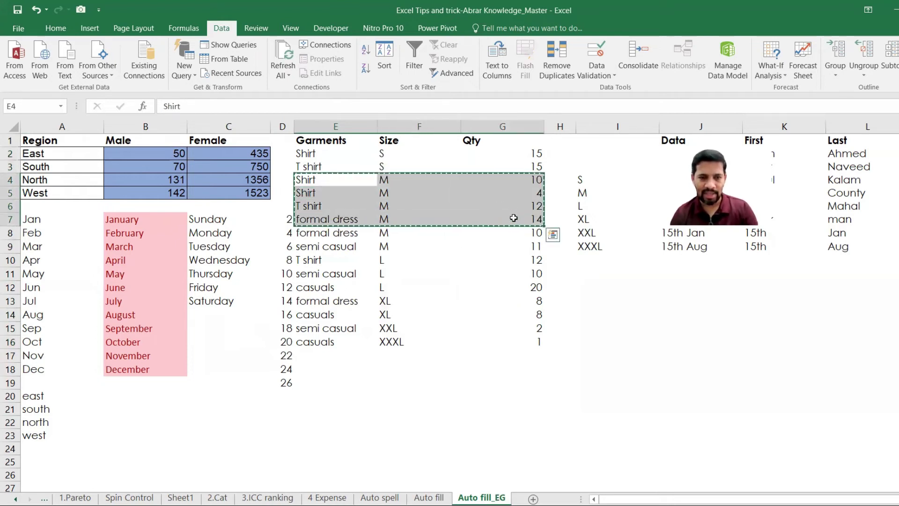
{"action": "left_click", "coordinate": [340, 357]}
{"action": "key", "text": "ctrl+v"}
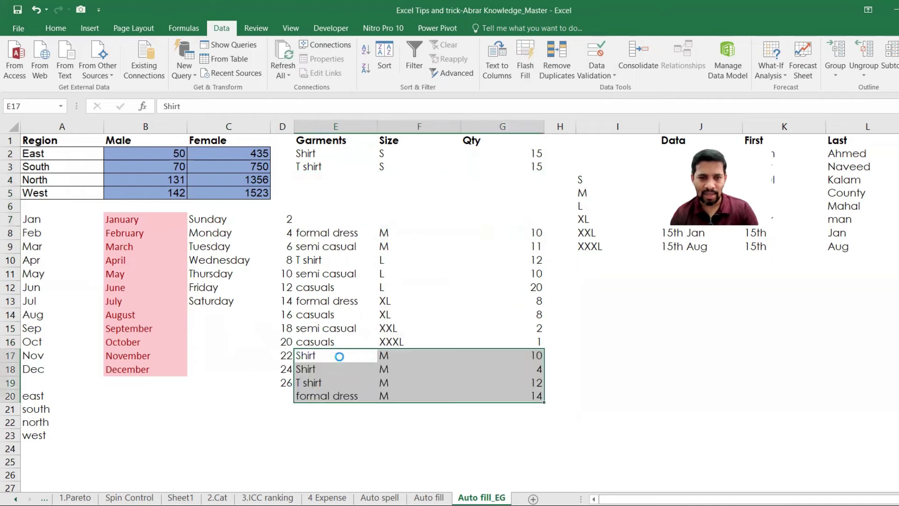
- Move the remaining rows up to row 4 to close the gap
{"action": "left_click_drag", "start_coordinate": [324, 235], "coordinate": [507, 390]}
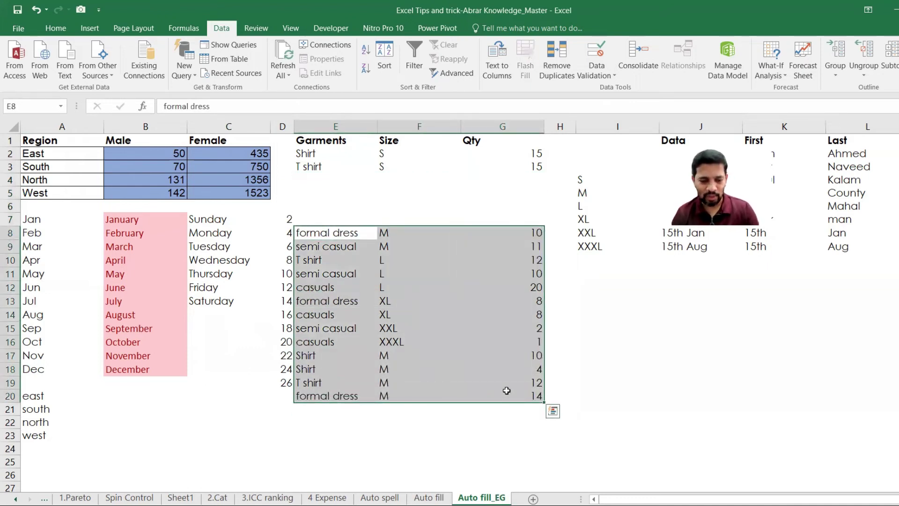
{"action": "key", "text": "ctrl+c"}
{"action": "left_click", "coordinate": [337, 180]}
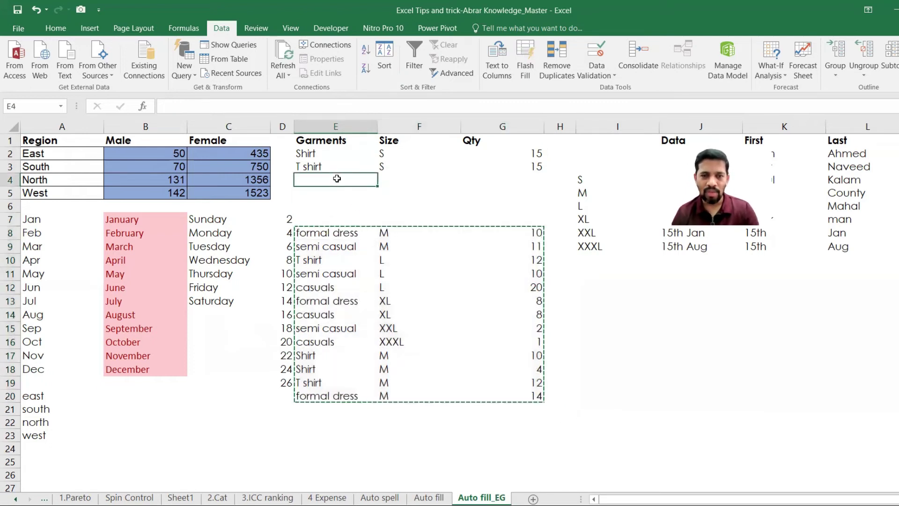
{"action": "key", "text": "ctrl+v"}
{"action": "left_click", "coordinate": [456, 195]}
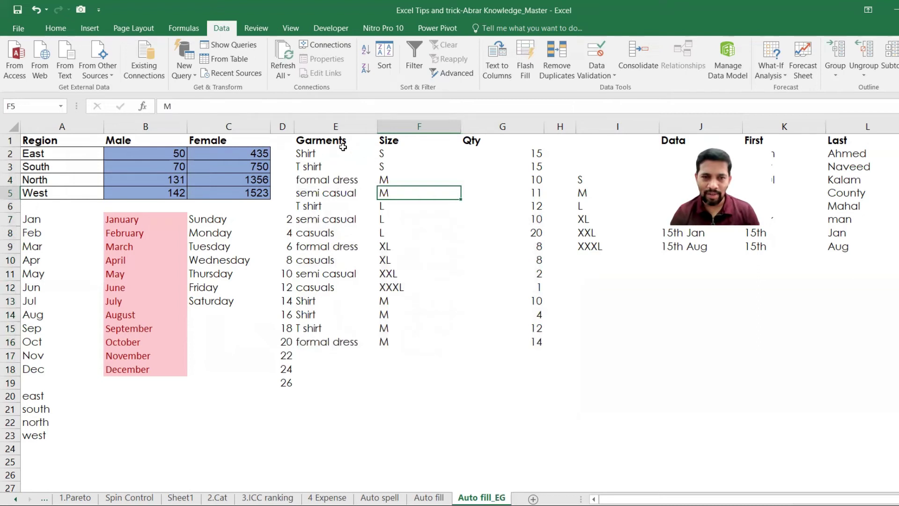
{"action": "left_click_drag", "start_coordinate": [340, 140], "coordinate": [511, 338]}
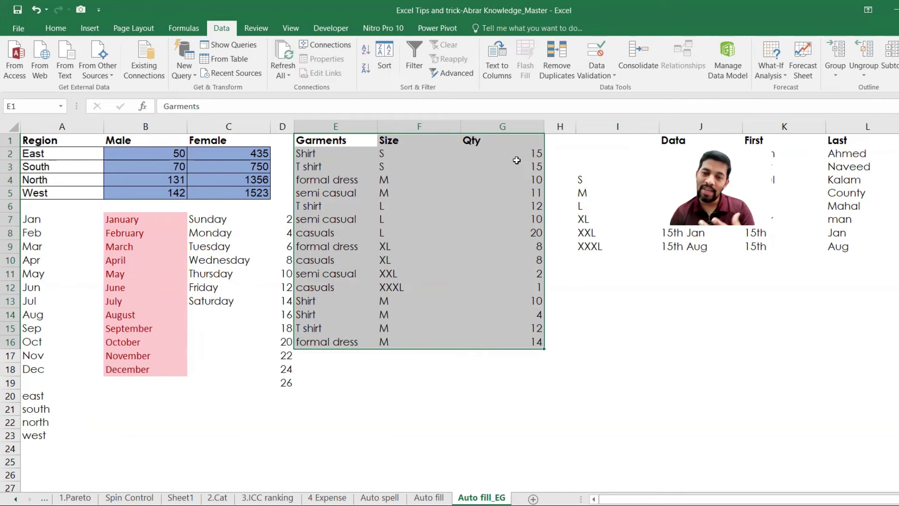
{"action": "left_click", "coordinate": [573, 180]}
{"action": "left_click_drag", "start_coordinate": [580, 181], "coordinate": [584, 193]}
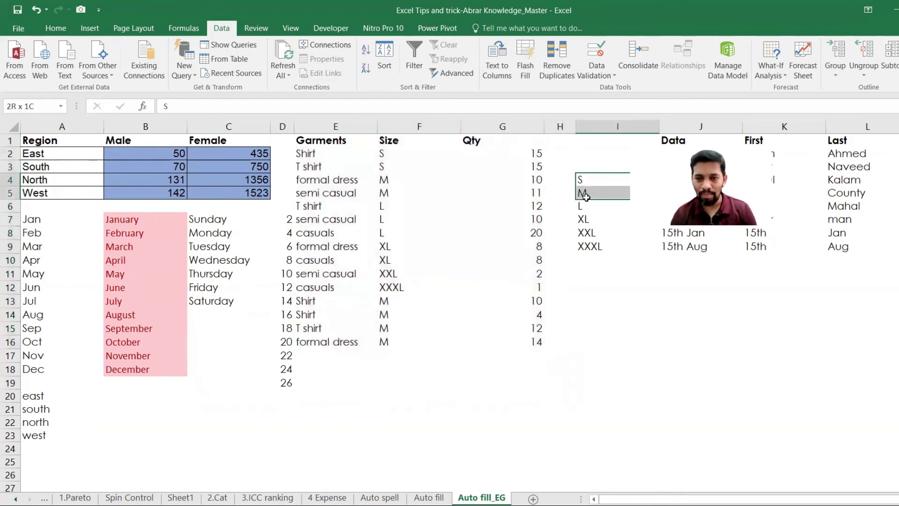
{"action": "left_click", "coordinate": [585, 207]}
{"action": "left_click", "coordinate": [585, 219]}
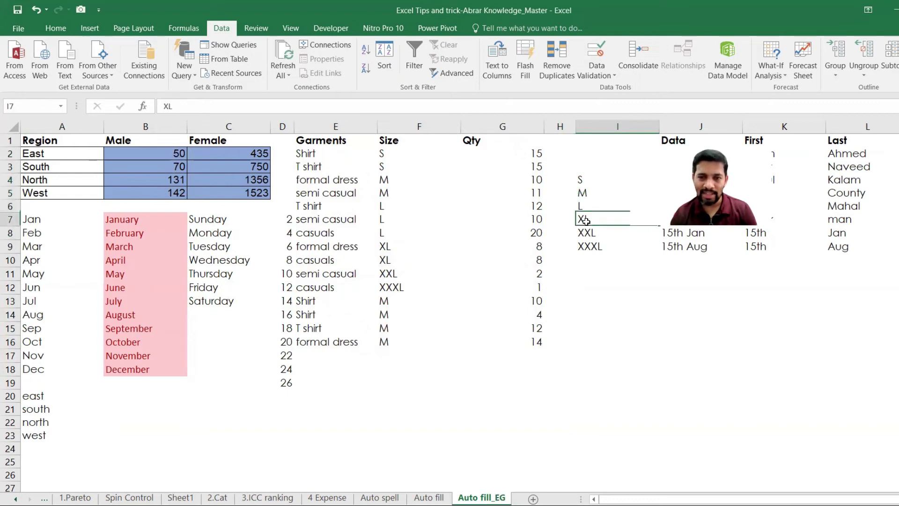
{"action": "left_click", "coordinate": [586, 231]}
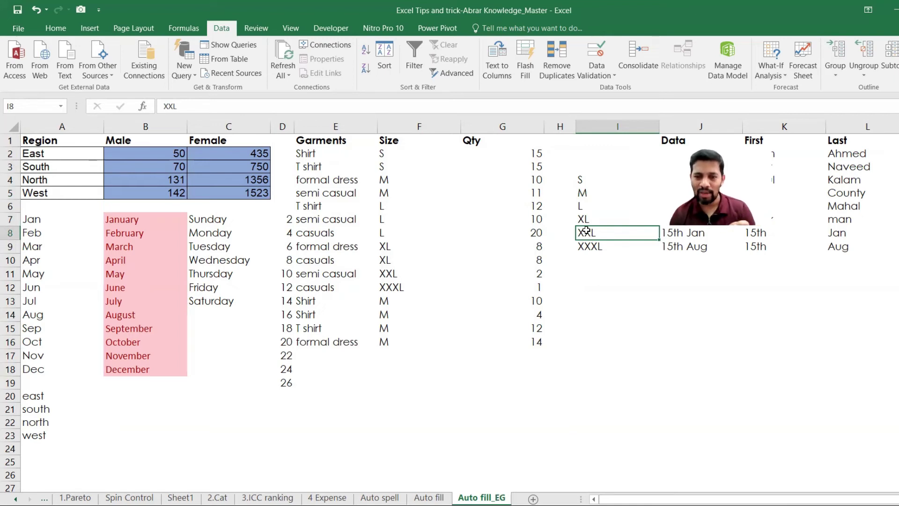
{"action": "left_click", "coordinate": [19, 28]}
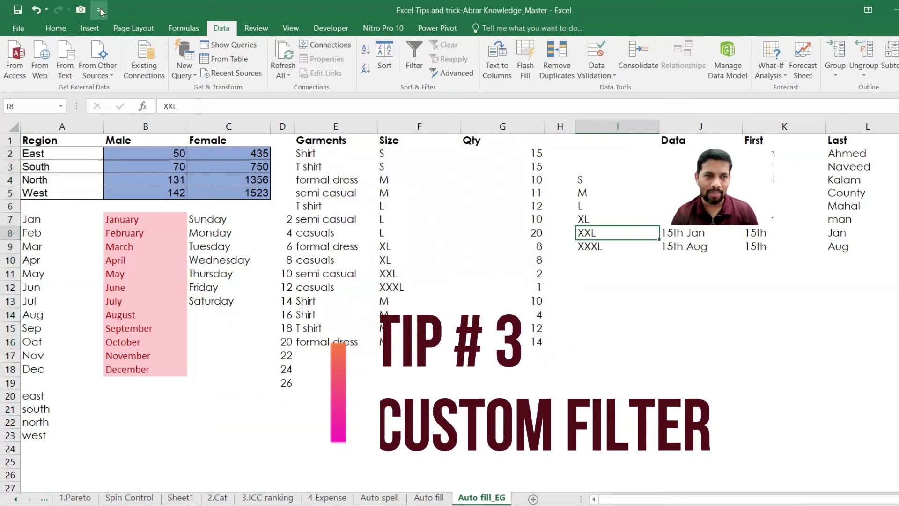
- In Excel Options' custom lists, confirm the S, M, L, XL, XXL, XXXL list, then close Options
{"action": "left_click", "coordinate": [99, 9]}
{"action": "left_click", "coordinate": [141, 226]}
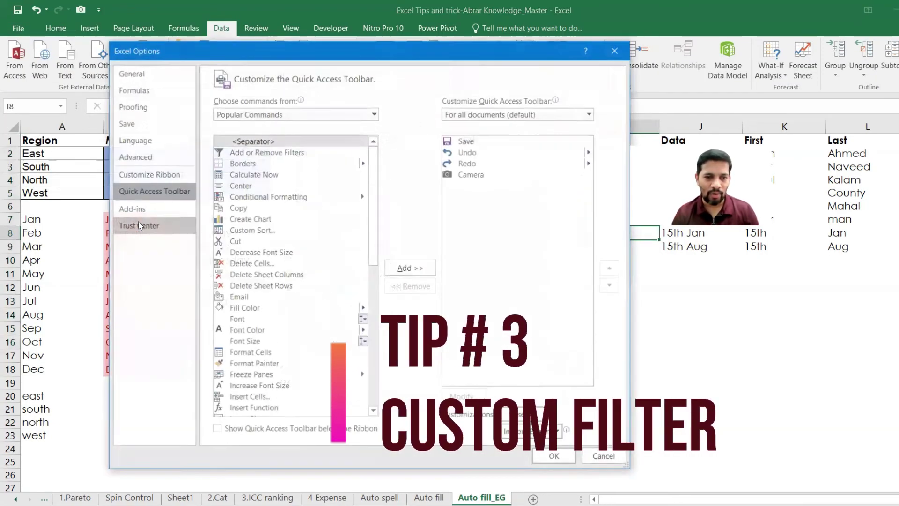
{"action": "left_click", "coordinate": [159, 157]}
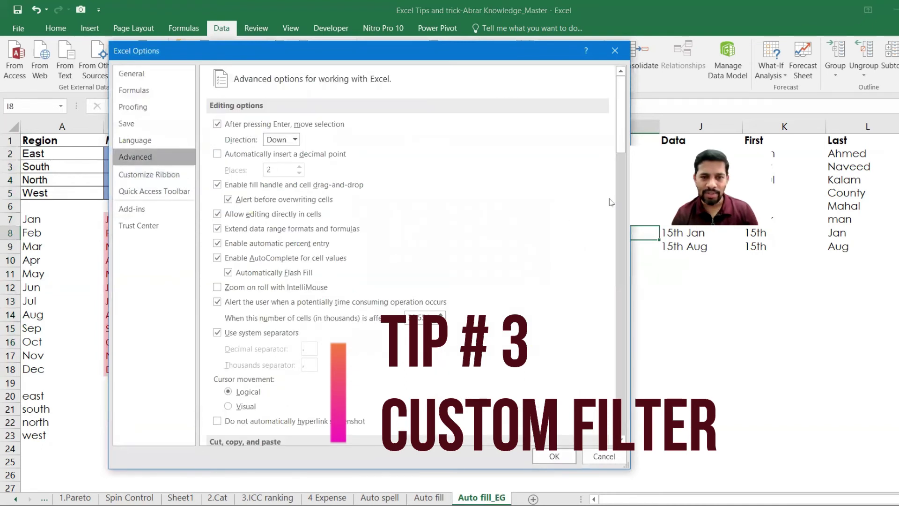
{"action": "left_click_drag", "start_coordinate": [621, 137], "coordinate": [633, 397]}
{"action": "left_click", "coordinate": [395, 328]}
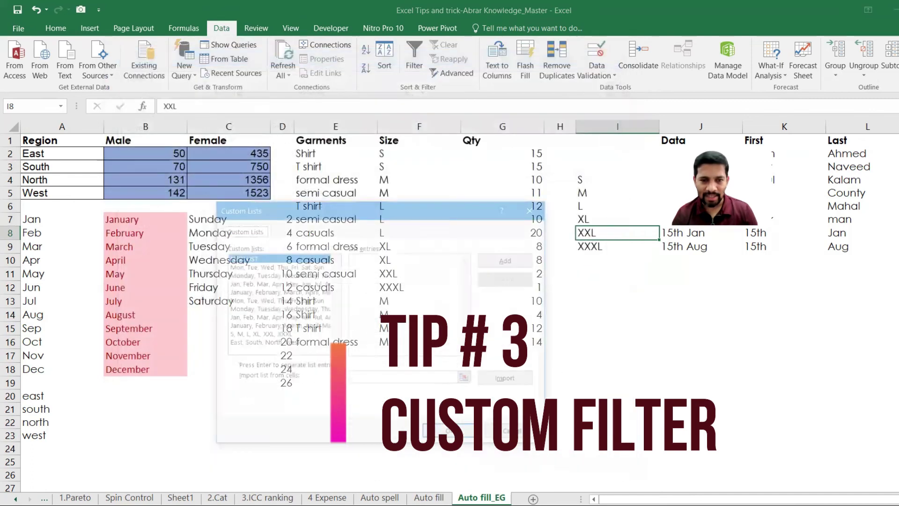
{"action": "left_click", "coordinate": [236, 335]}
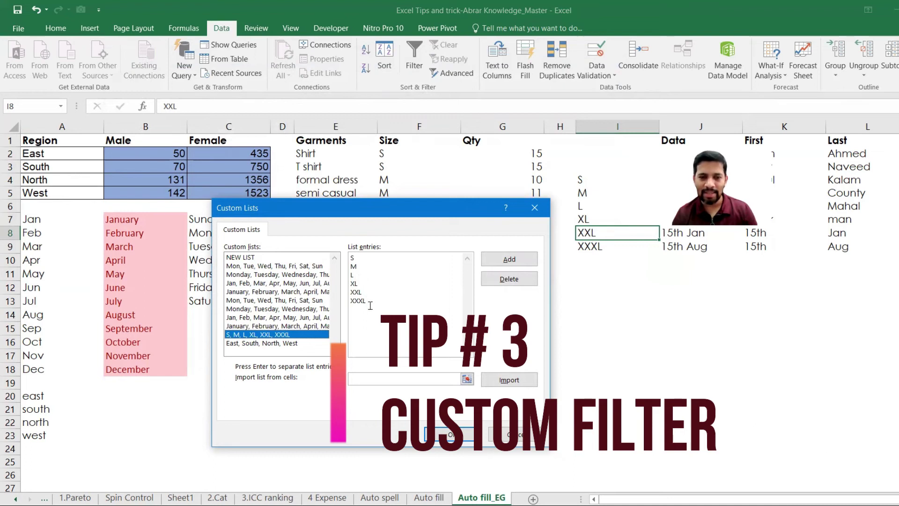
{"action": "left_click", "coordinate": [541, 213]}
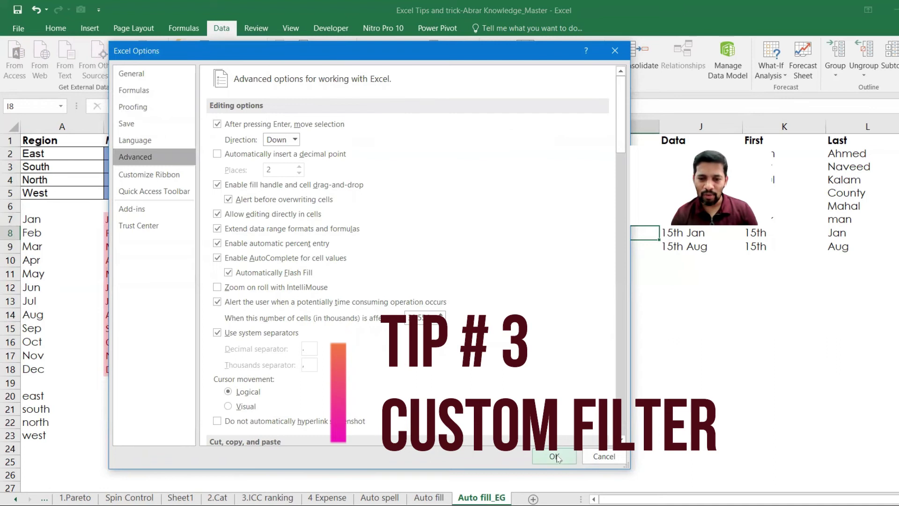
{"action": "left_click", "coordinate": [557, 456]}
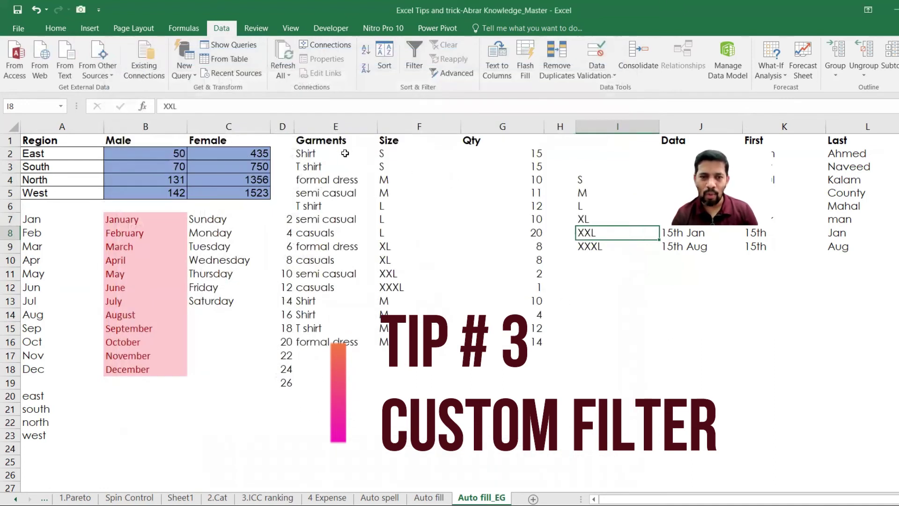
- Sort the E1:G16 garments table by Size using the S–XXXL custom list
{"action": "left_click_drag", "start_coordinate": [335, 141], "coordinate": [515, 349]}
{"action": "left_click", "coordinate": [384, 70]}
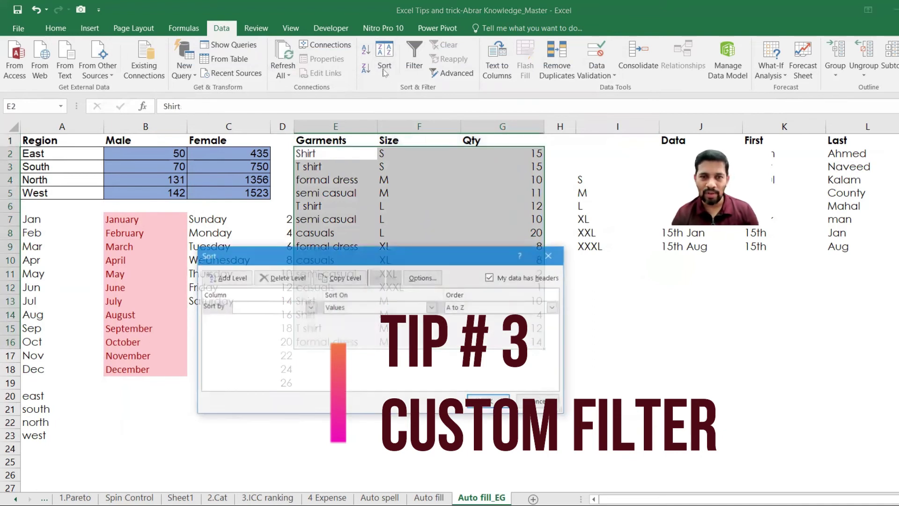
{"action": "left_click", "coordinate": [310, 307]}
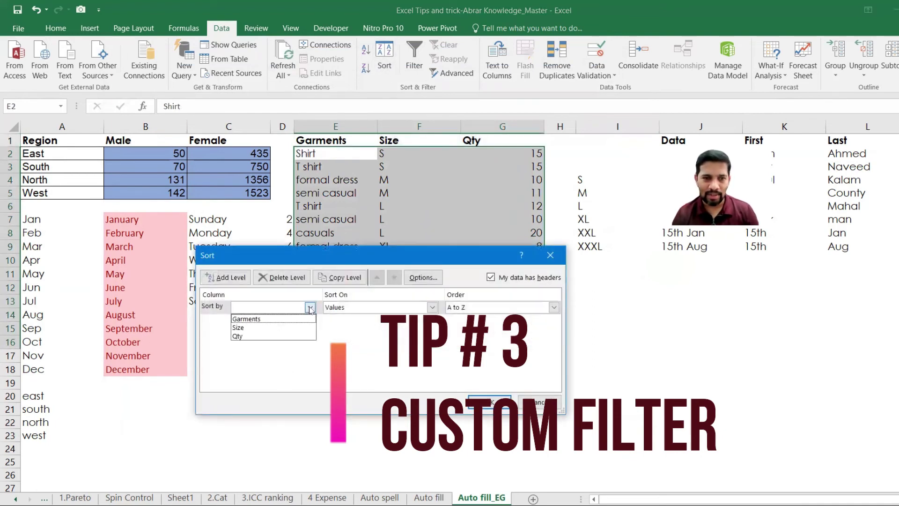
{"action": "left_click", "coordinate": [296, 330]}
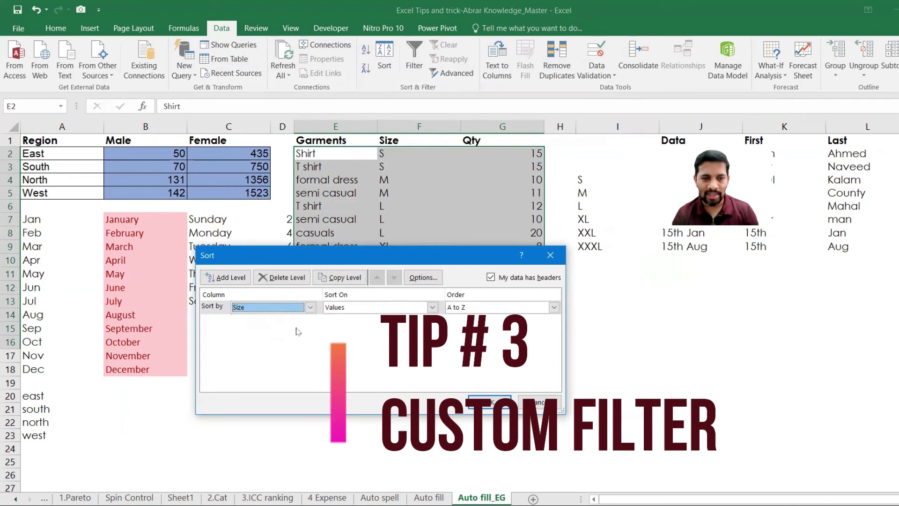
{"action": "left_click", "coordinate": [474, 309]}
{"action": "left_click", "coordinate": [487, 336]}
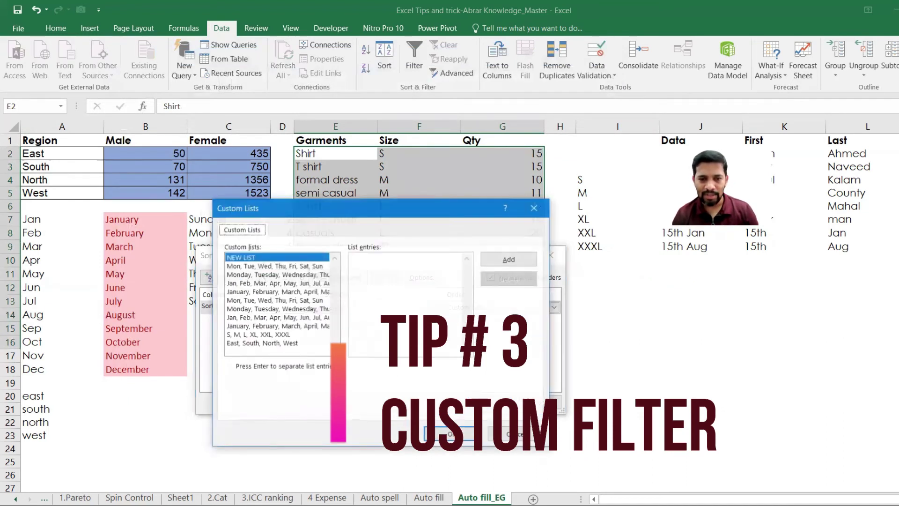
{"action": "left_click", "coordinate": [288, 336]}
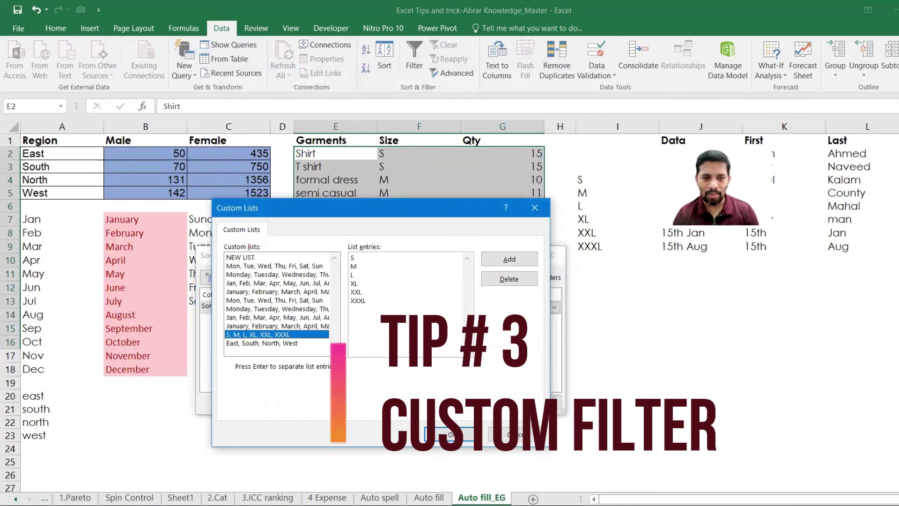
{"action": "left_click", "coordinate": [449, 435]}
{"action": "left_click", "coordinate": [489, 403]}
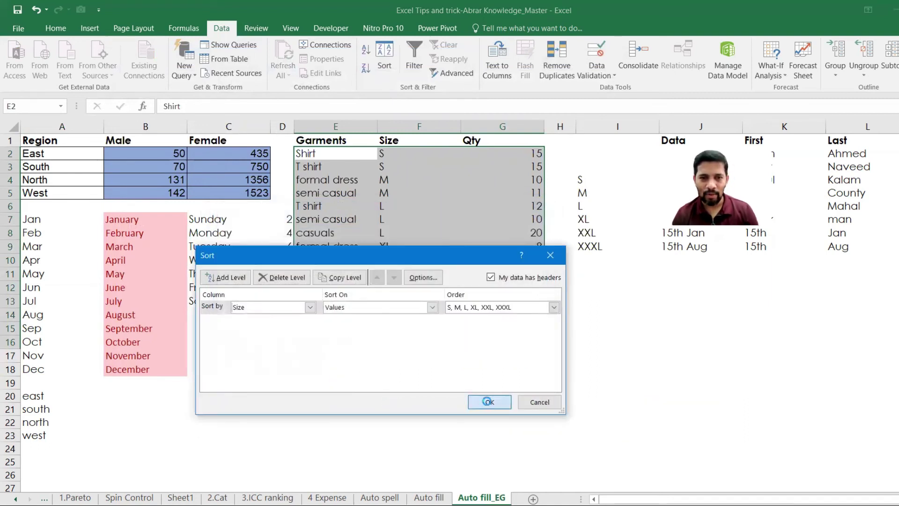
- Check the sorted sizes, then look at the Cell Color sort options and close the Sort dialog unchanged
{"action": "left_click", "coordinate": [418, 153]}
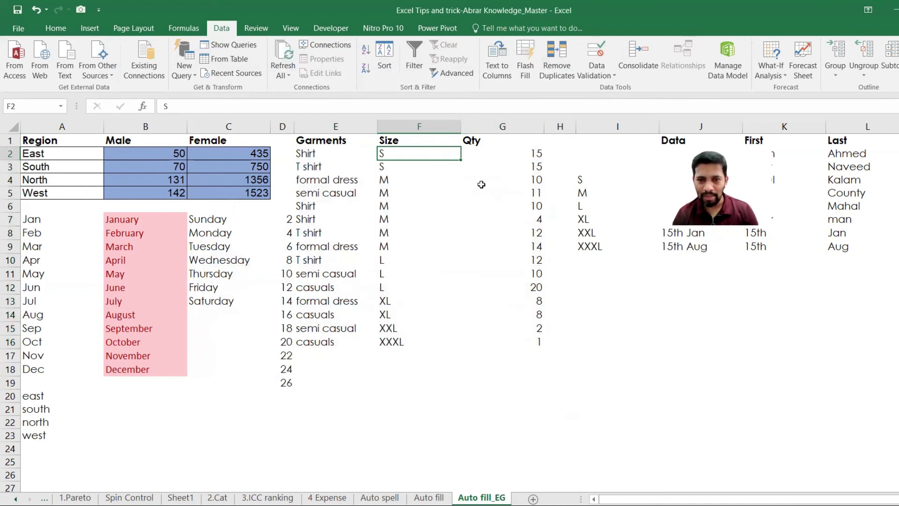
{"action": "left_click_drag", "start_coordinate": [404, 182], "coordinate": [405, 244]}
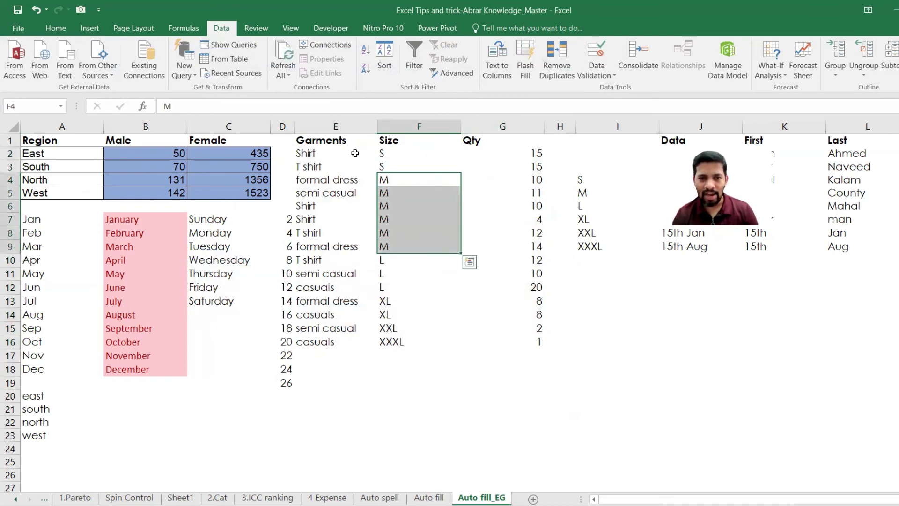
{"action": "left_click_drag", "start_coordinate": [331, 142], "coordinate": [514, 340]}
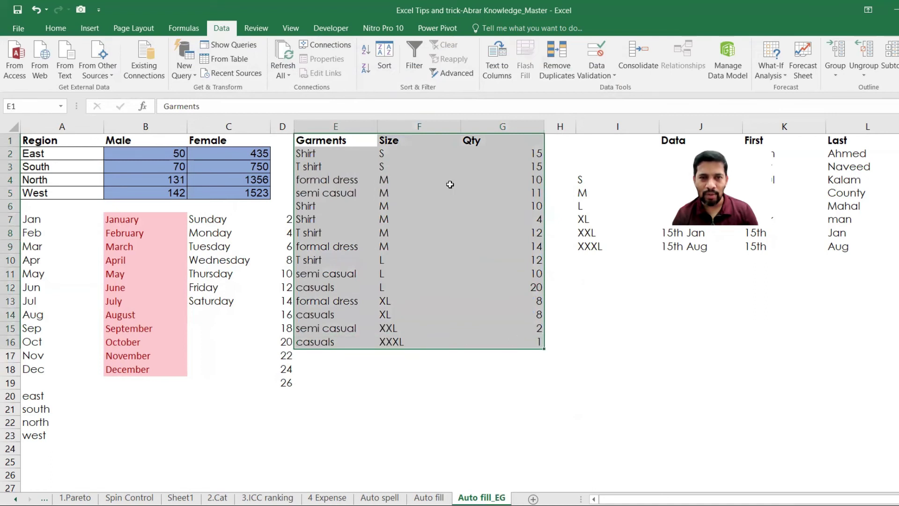
{"action": "left_click", "coordinate": [384, 61]}
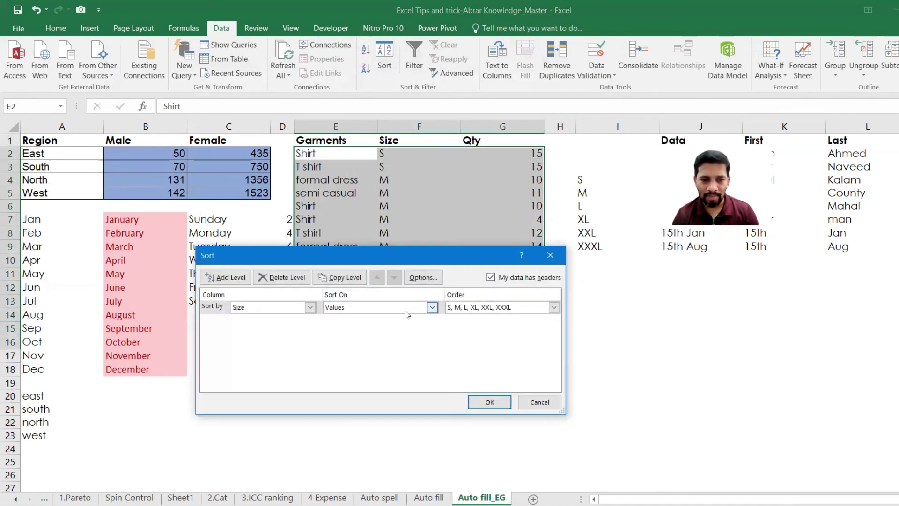
{"action": "left_click", "coordinate": [411, 308]}
{"action": "left_click", "coordinate": [406, 327]}
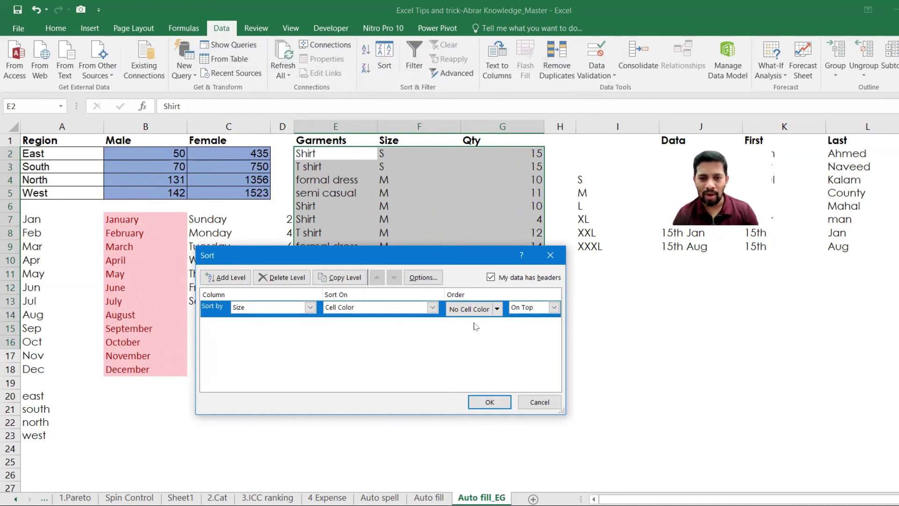
{"action": "left_click", "coordinate": [497, 309]}
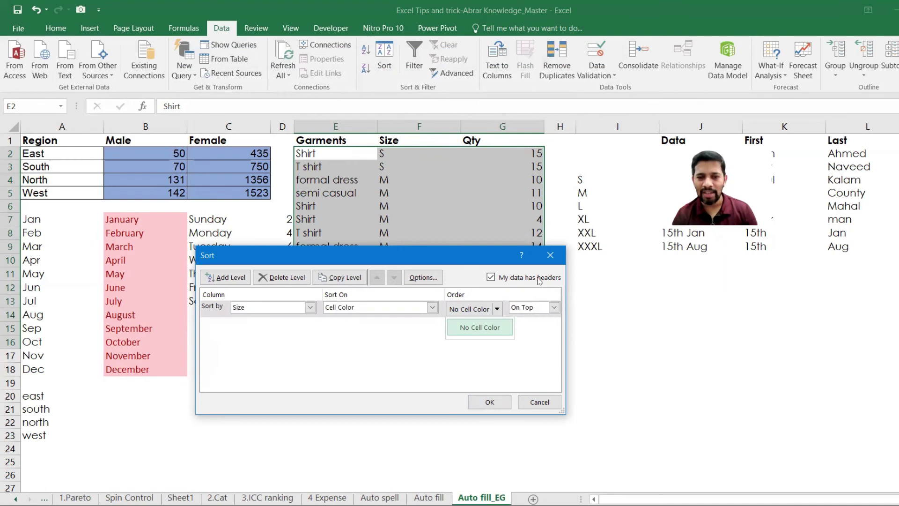
{"action": "left_click", "coordinate": [546, 260]}
{"action": "left_click", "coordinate": [544, 257]}
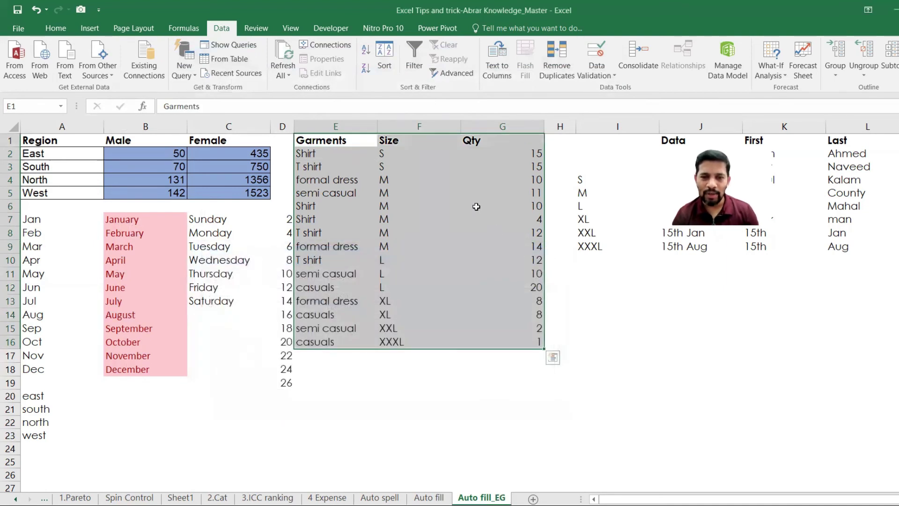
- Delete the existing first and last names in K2:L9
{"action": "left_click", "coordinate": [477, 206]}
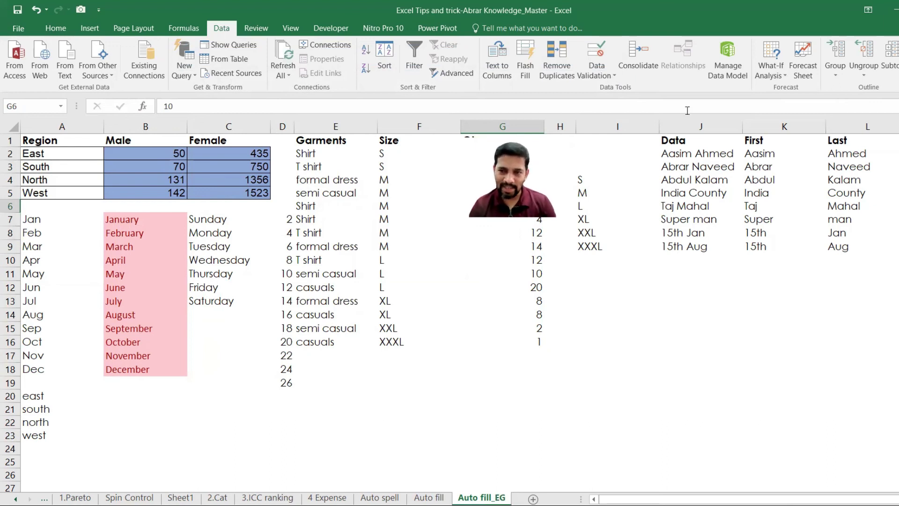
{"action": "left_click", "coordinate": [689, 154]}
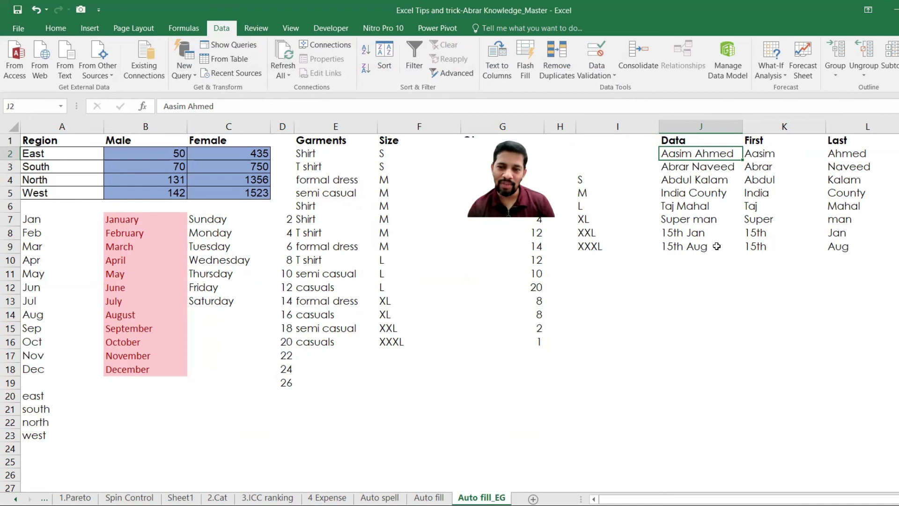
{"action": "left_click_drag", "start_coordinate": [758, 166], "coordinate": [836, 248]}
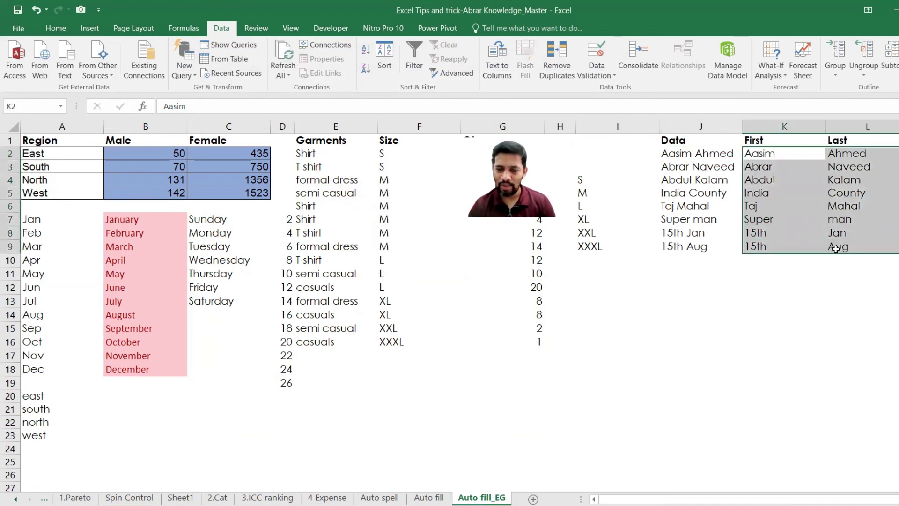
{"action": "key", "text": "Delete"}
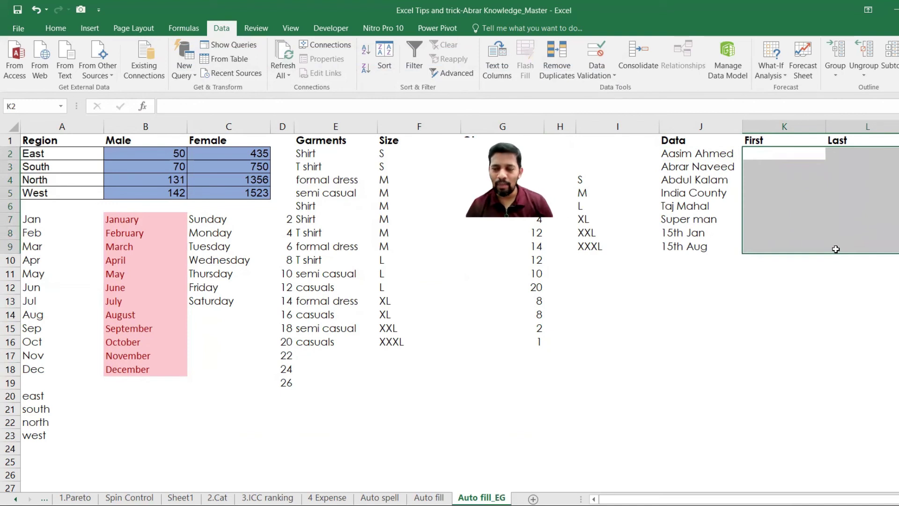
- Enter the first names for K2 and K3, then accept Flash Fill for the remaining First cells
{"action": "left_click", "coordinate": [789, 150]}
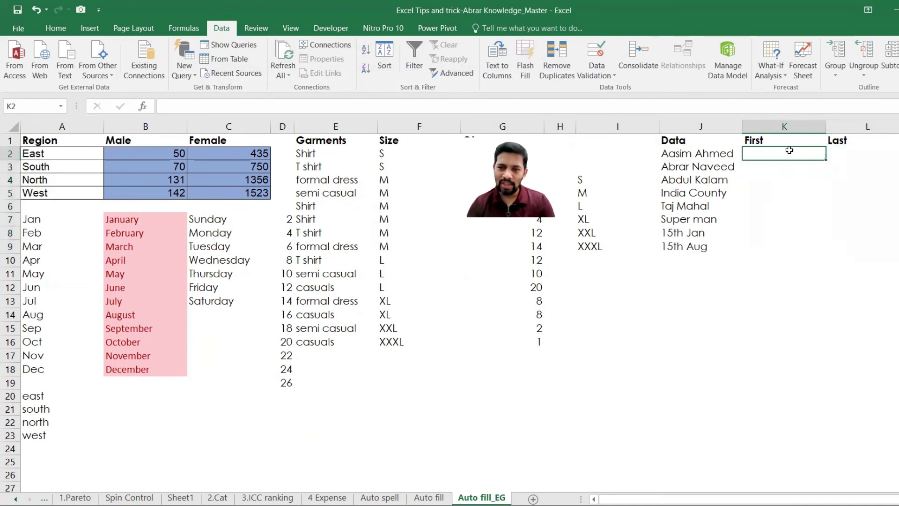
{"action": "type", "text": "Aas"}
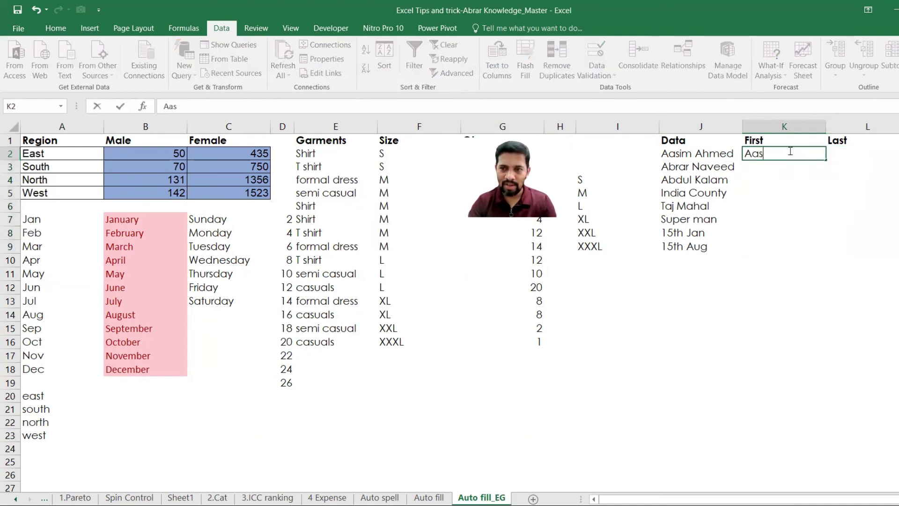
{"action": "type", "text": "im"}
{"action": "key", "text": "Return"}
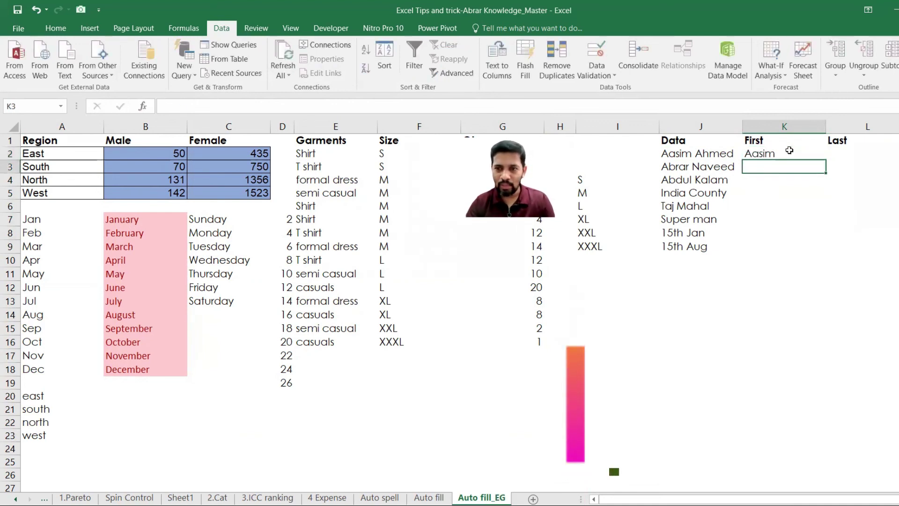
{"action": "type", "text": "Abrar"}
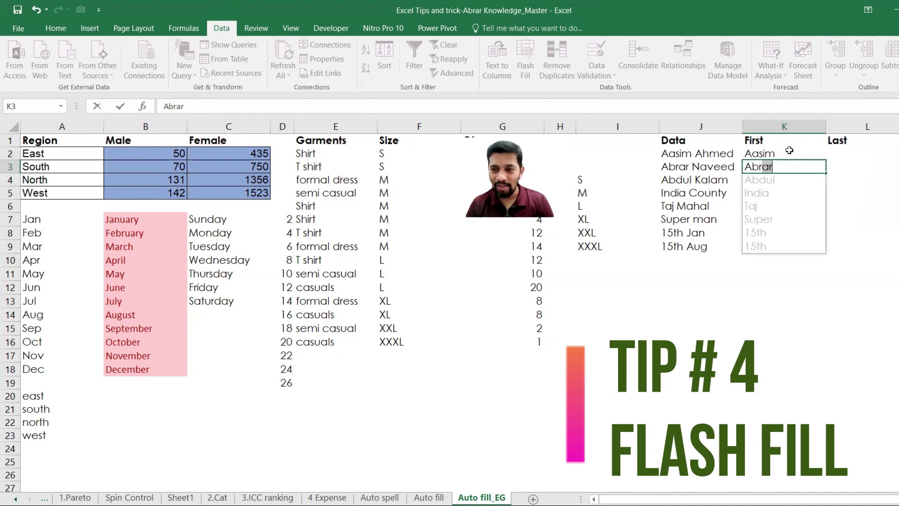
{"action": "key", "text": "Return"}
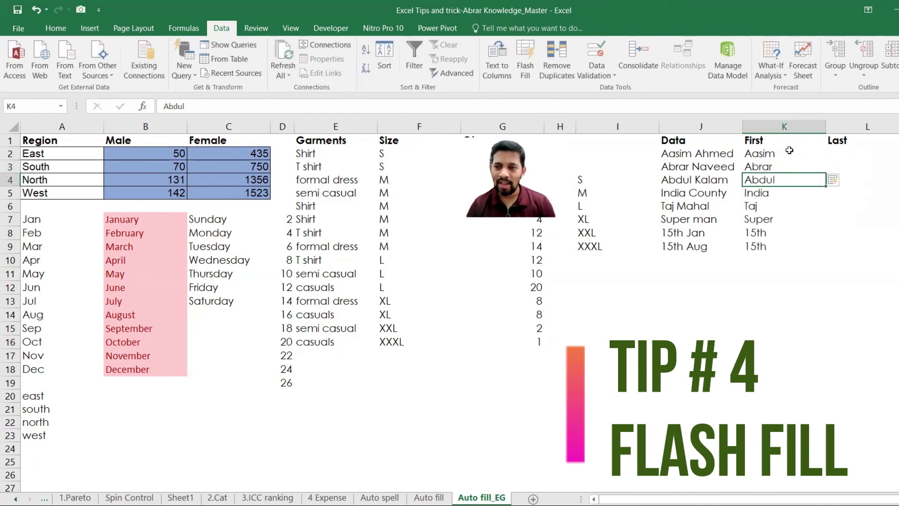
- Enter the last names for L2 and L3, then accept Flash Fill for the remaining Last cells
{"action": "left_click", "coordinate": [839, 153]}
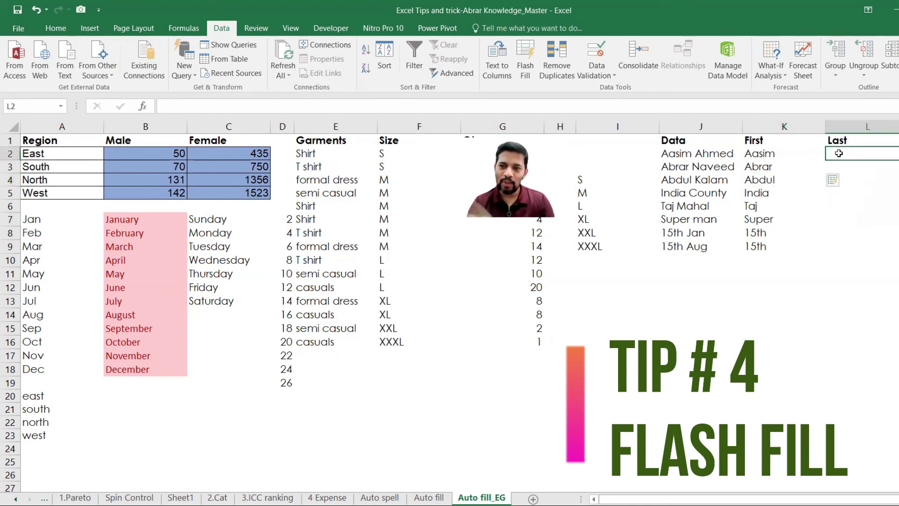
{"action": "type", "text": "Ahmed"}
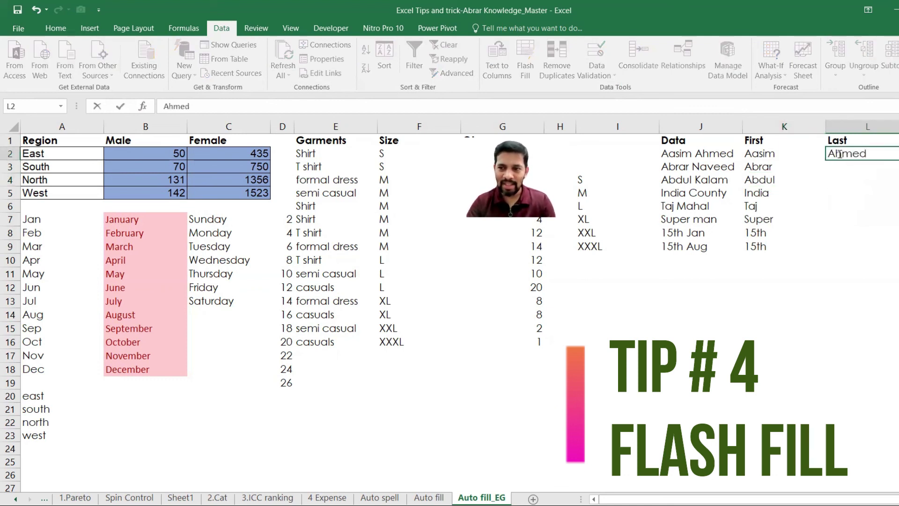
{"action": "key", "text": "Return"}
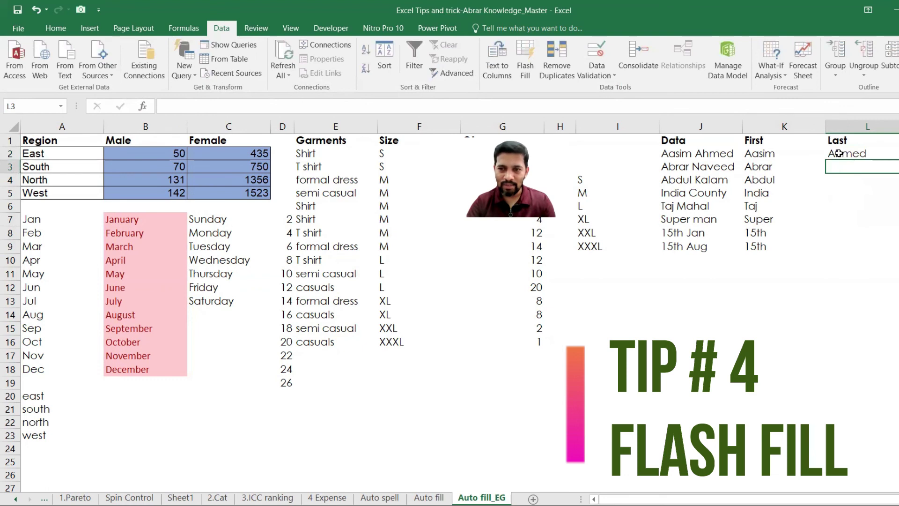
{"action": "type", "text": "Naveed"}
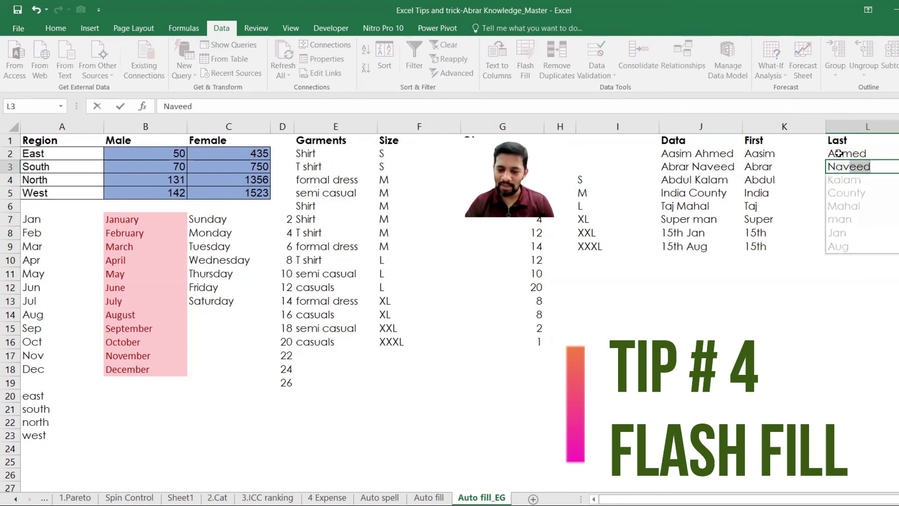
{"action": "key", "text": "Return"}
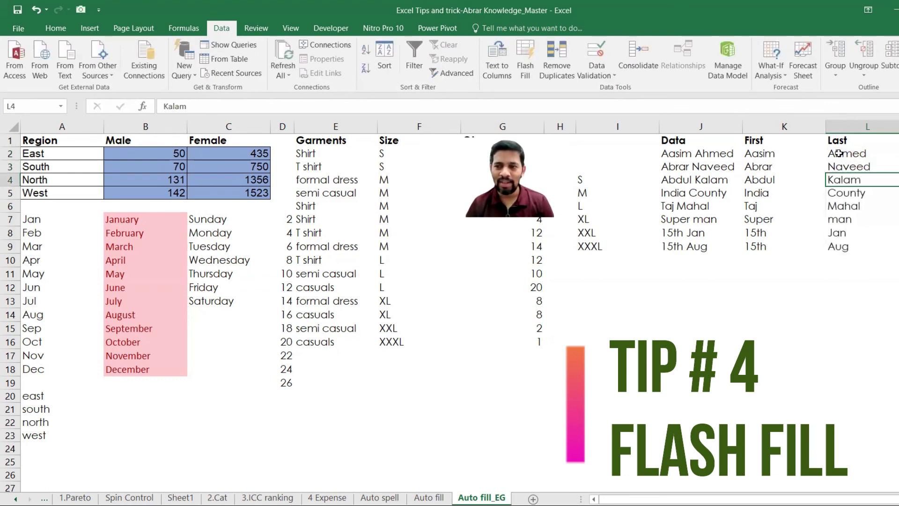